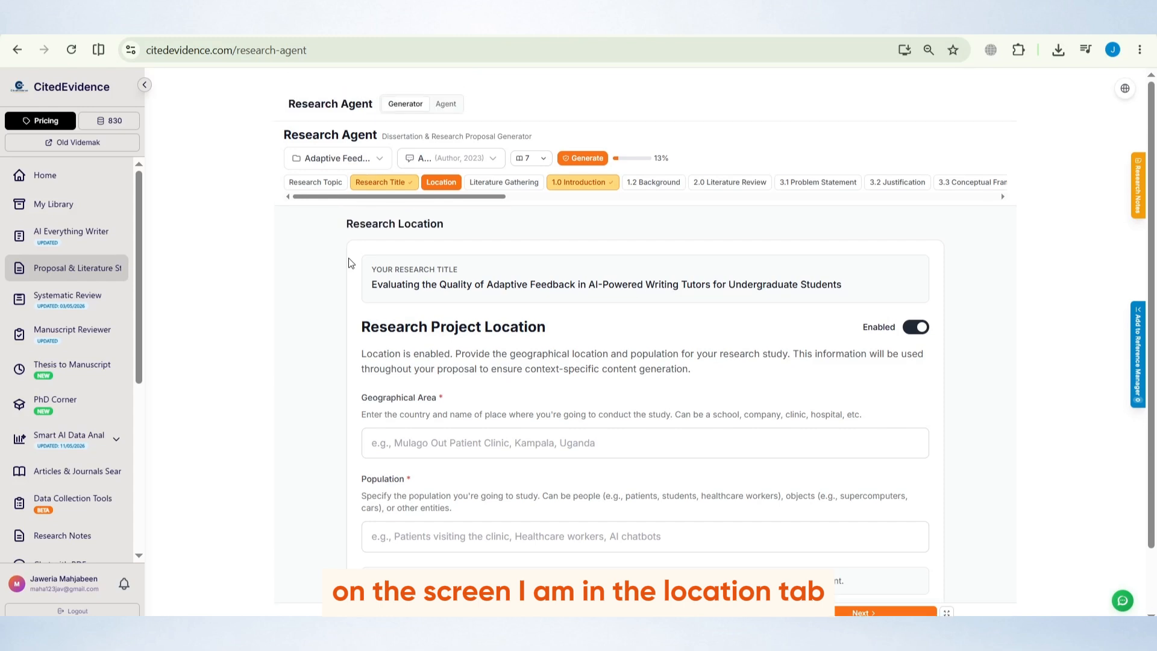
{"action": "scroll", "coordinate": [349, 259], "scroll_direction": "down", "scroll_amount": 2}
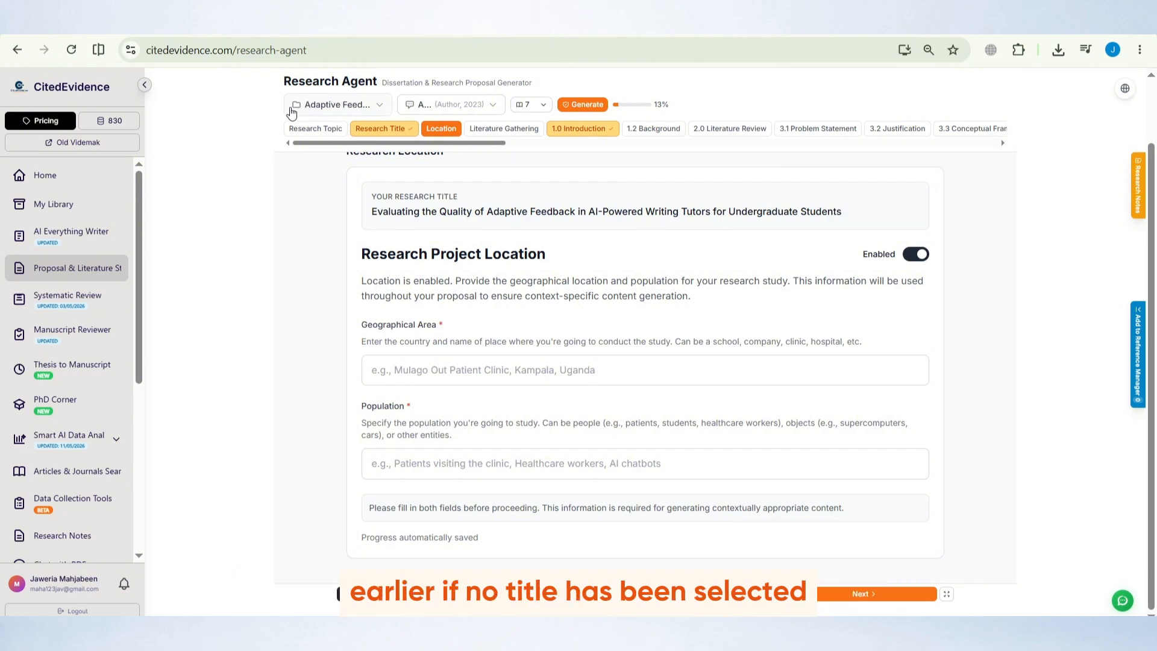
{"action": "scroll", "coordinate": [305, 250], "scroll_direction": "up", "scroll_amount": 2}
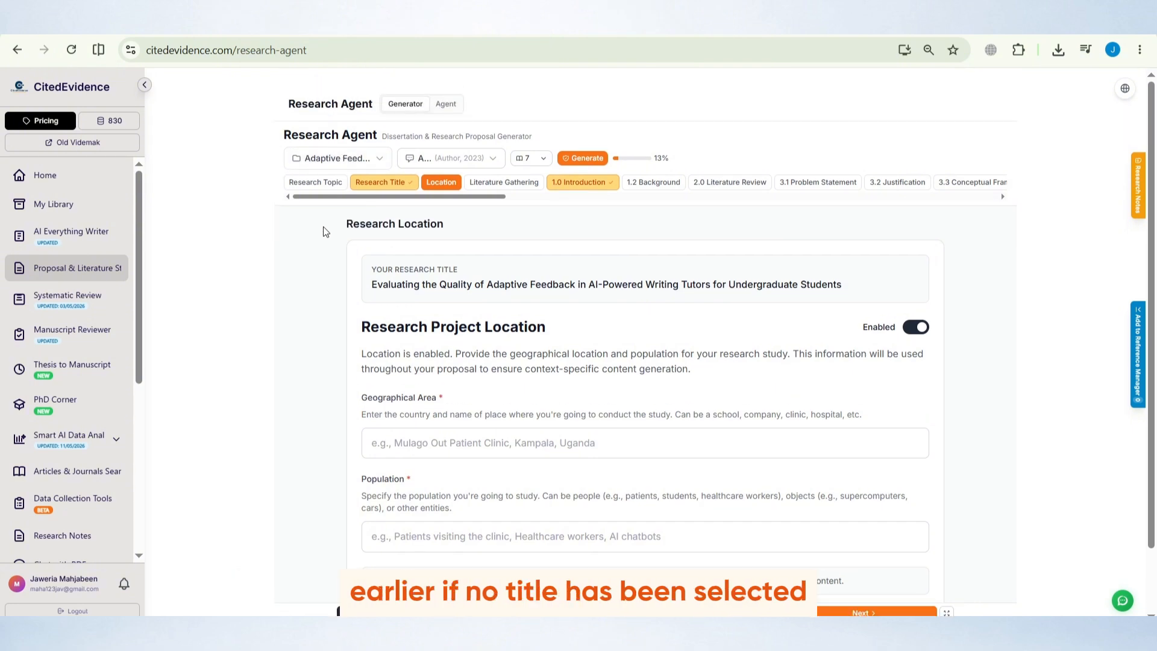
{"action": "scroll", "coordinate": [326, 232], "scroll_direction": "down", "scroll_amount": 2}
{"action": "scroll", "coordinate": [326, 227], "scroll_direction": "up", "scroll_amount": 2}
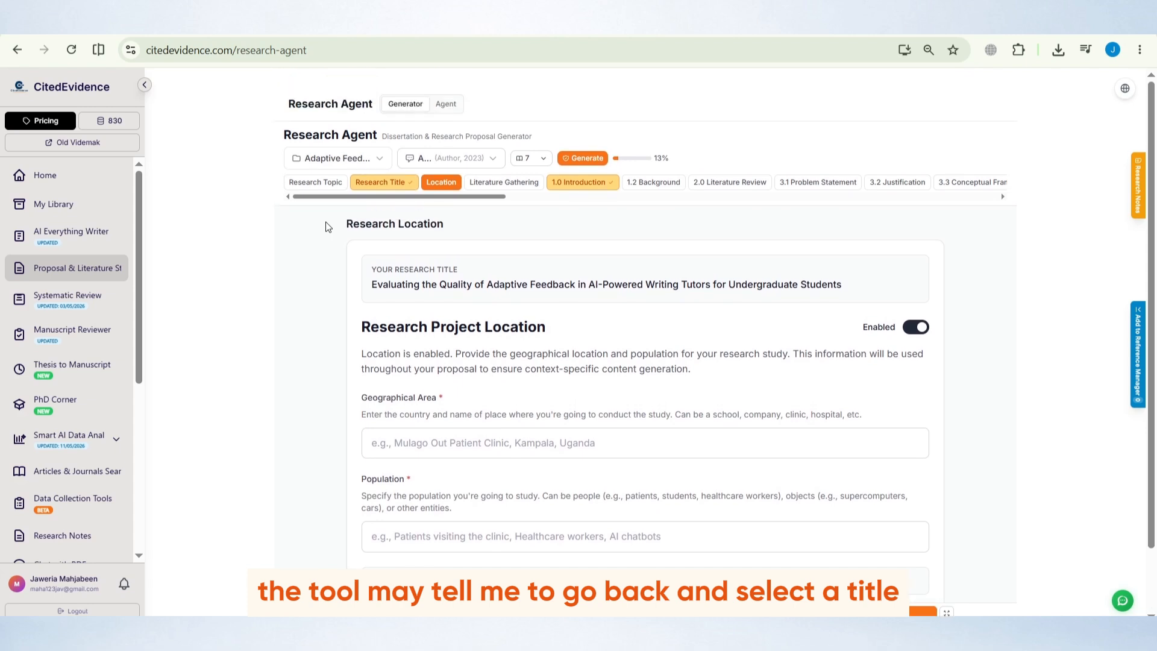
{"action": "mouse_move", "coordinate": [345, 200]}
{"action": "left_mouse_down"}
{"action": "mouse_move", "coordinate": [419, 208]}
{"action": "mouse_move", "coordinate": [344, 209]}
{"action": "left_mouse_up"}
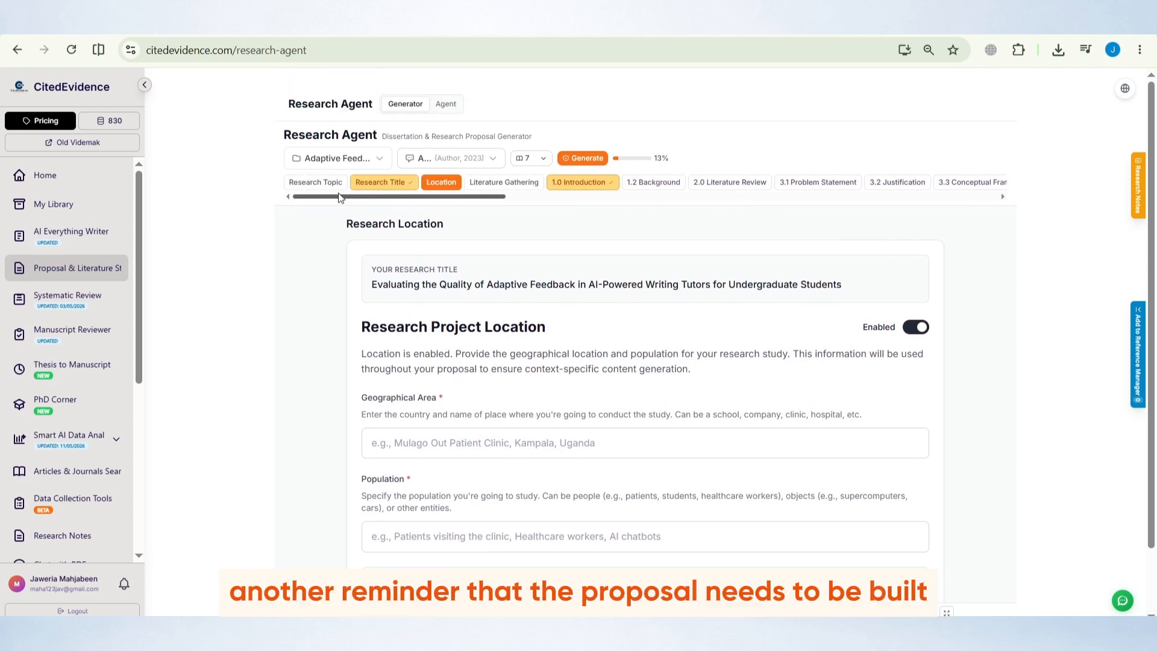
{"action": "scroll", "coordinate": [600, 260], "scroll_direction": "down", "scroll_amount": 1}
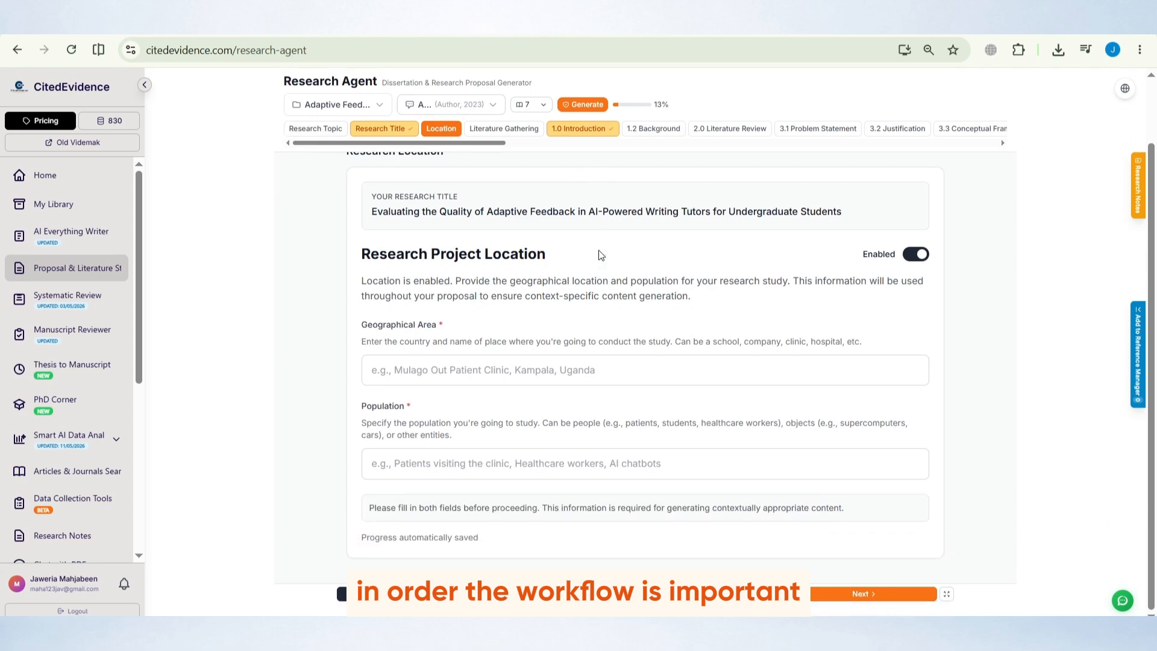
{"action": "scroll", "coordinate": [598, 264], "scroll_direction": "up", "scroll_amount": 1}
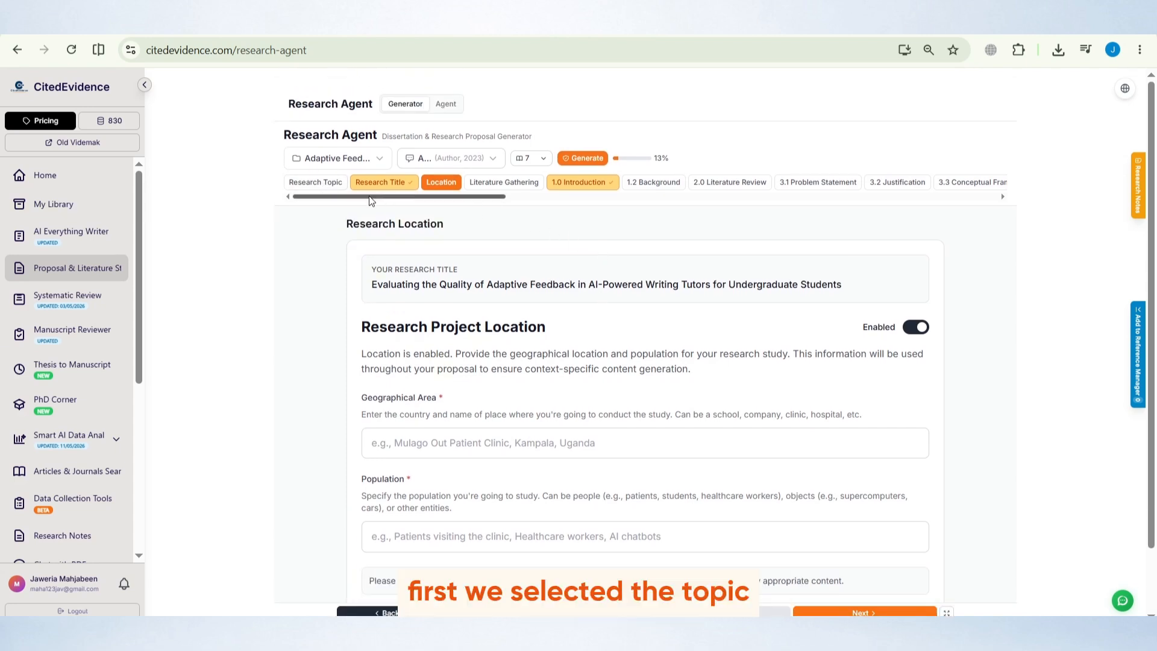
Review the Research Topic and Research Title tabs, then return to the Location tab
{"action": "left_click", "coordinate": [311, 182]}
{"action": "scroll", "coordinate": [479, 299], "scroll_direction": "down", "scroll_amount": 1}
{"action": "scroll", "coordinate": [479, 300], "scroll_direction": "up", "scroll_amount": 1}
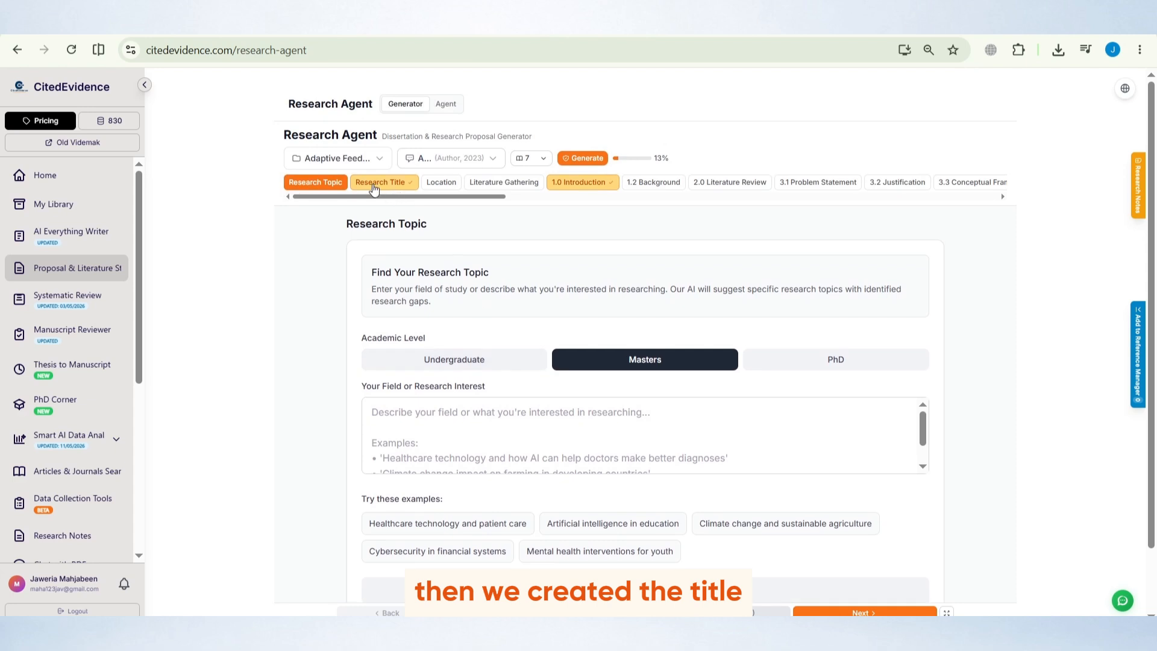
{"action": "left_click", "coordinate": [378, 174]}
{"action": "scroll", "coordinate": [468, 282], "scroll_direction": "down", "scroll_amount": 1}
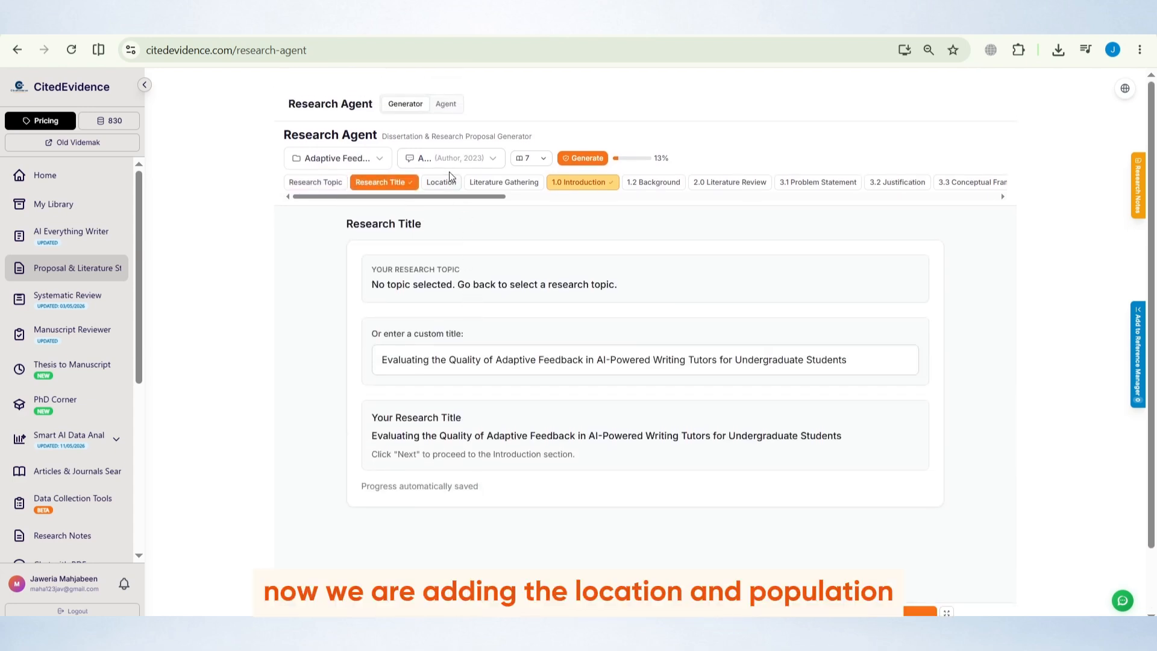
{"action": "left_click", "coordinate": [441, 128]}
{"action": "scroll", "coordinate": [500, 255], "scroll_direction": "down", "scroll_amount": 1}
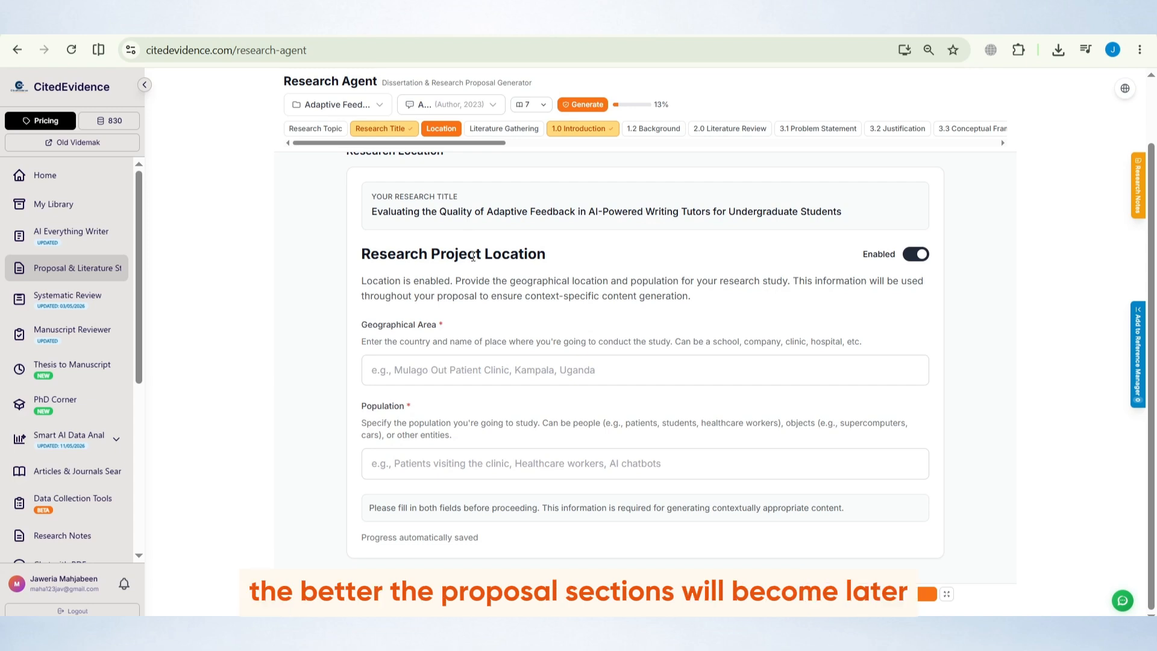
Read the Research Project Location instructions about geographical area and population
{"action": "scroll", "coordinate": [473, 247], "scroll_direction": "up", "scroll_amount": 1}
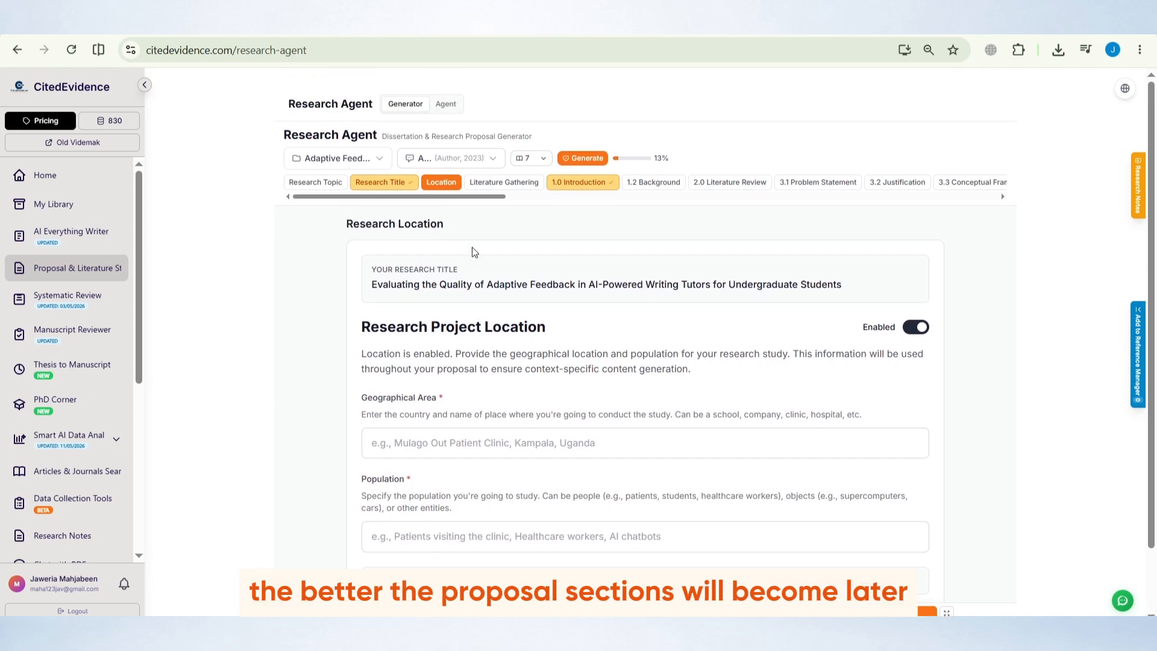
{"action": "scroll", "coordinate": [474, 251], "scroll_direction": "down", "scroll_amount": 1}
{"action": "left_click_drag", "start_coordinate": [361, 281], "coordinate": [740, 278]}
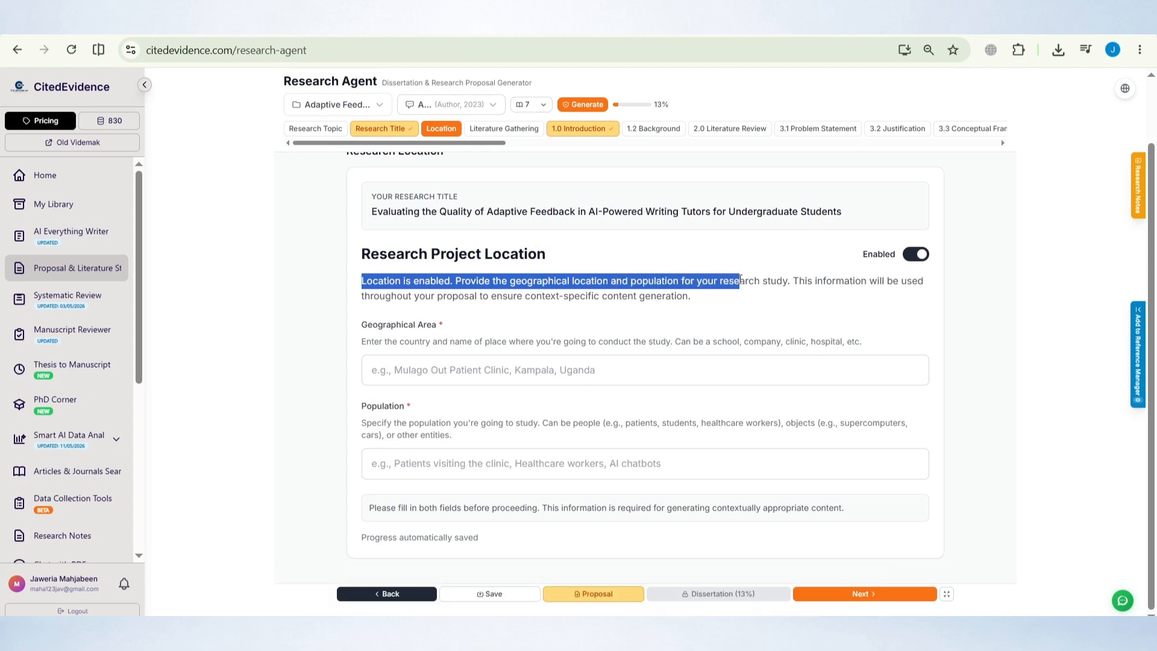
{"action": "left_click", "coordinate": [665, 295]}
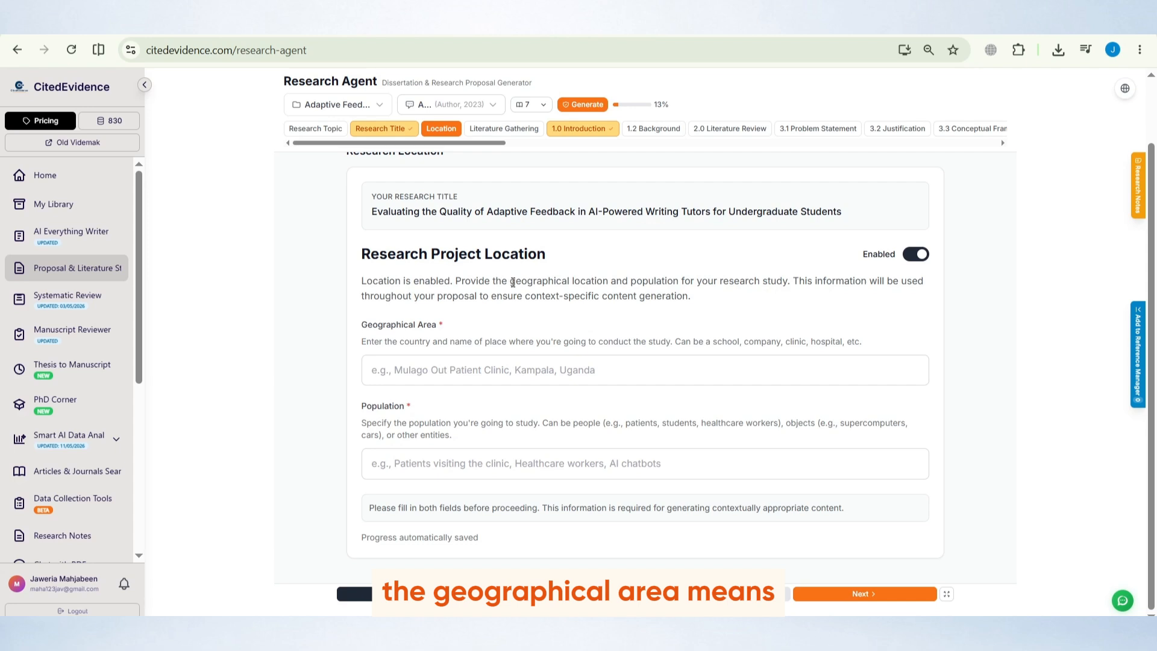
{"action": "left_click_drag", "start_coordinate": [510, 281], "coordinate": [667, 283]}
{"action": "left_click", "coordinate": [699, 282]}
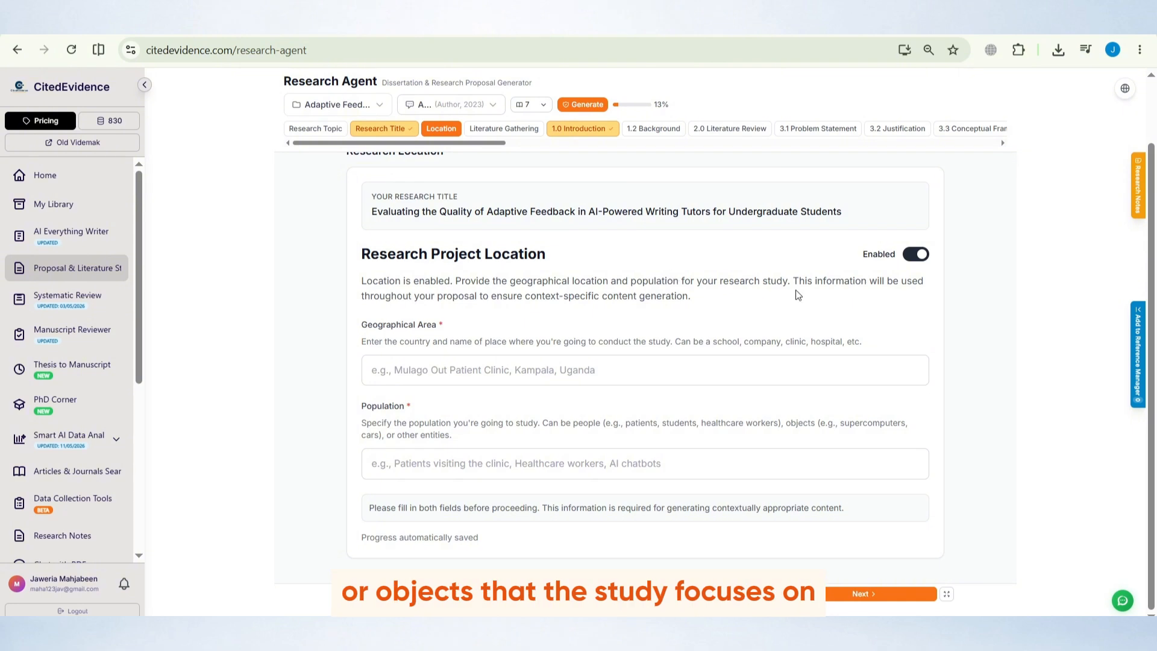
Enter University of Michigan US as the research project's geographical area
{"action": "left_click", "coordinate": [539, 367]}
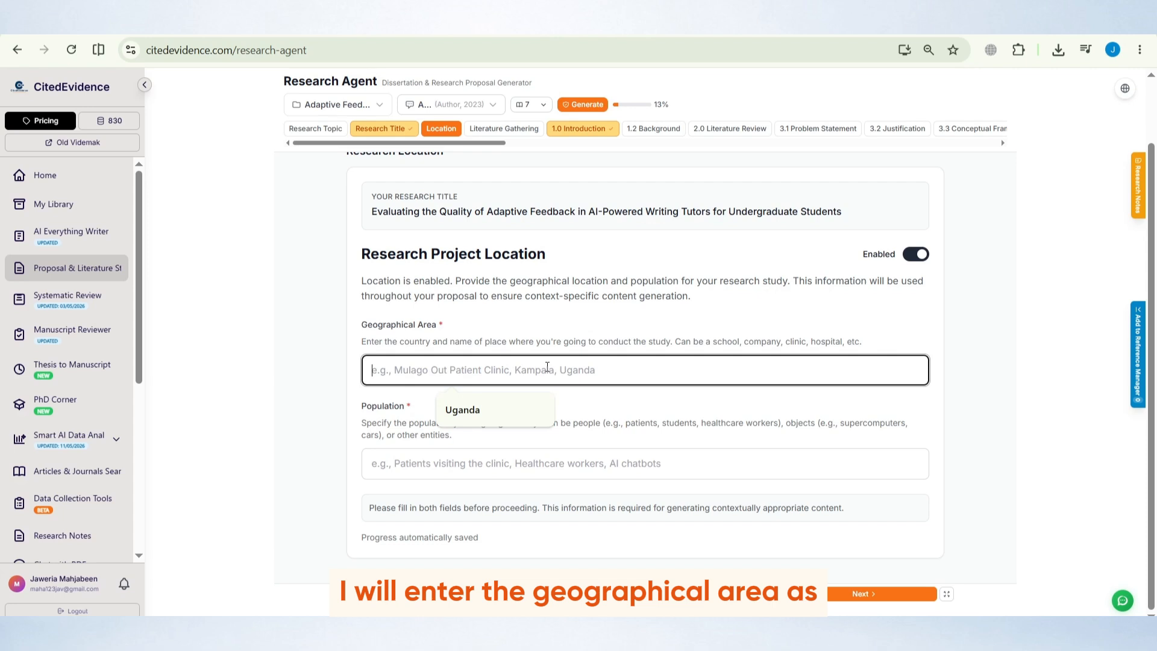
{"action": "type", "text": "University "}
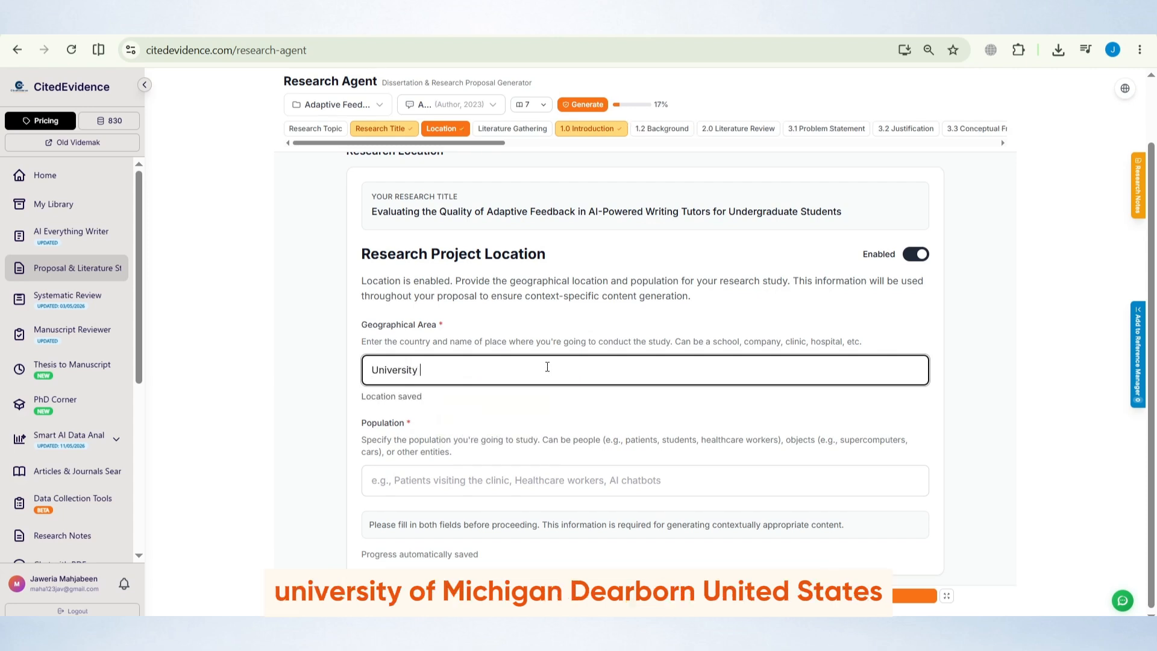
{"action": "type", "text": "of Michigan"}
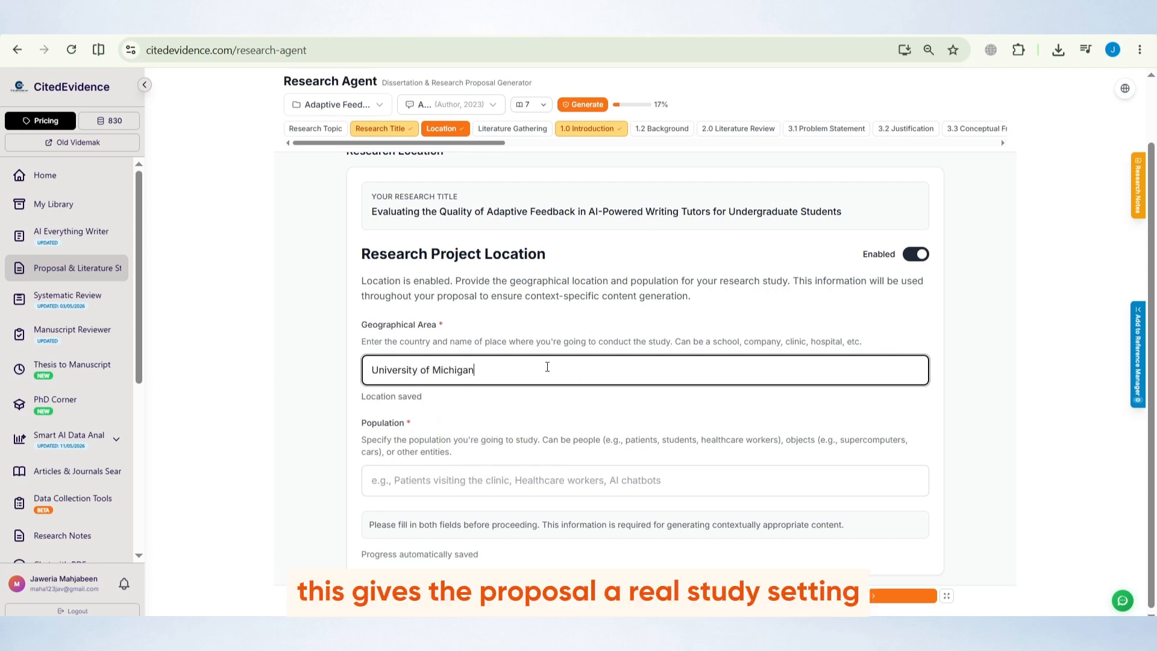
{"action": "type", "text": " US"}
{"action": "left_click", "coordinate": [507, 402]}
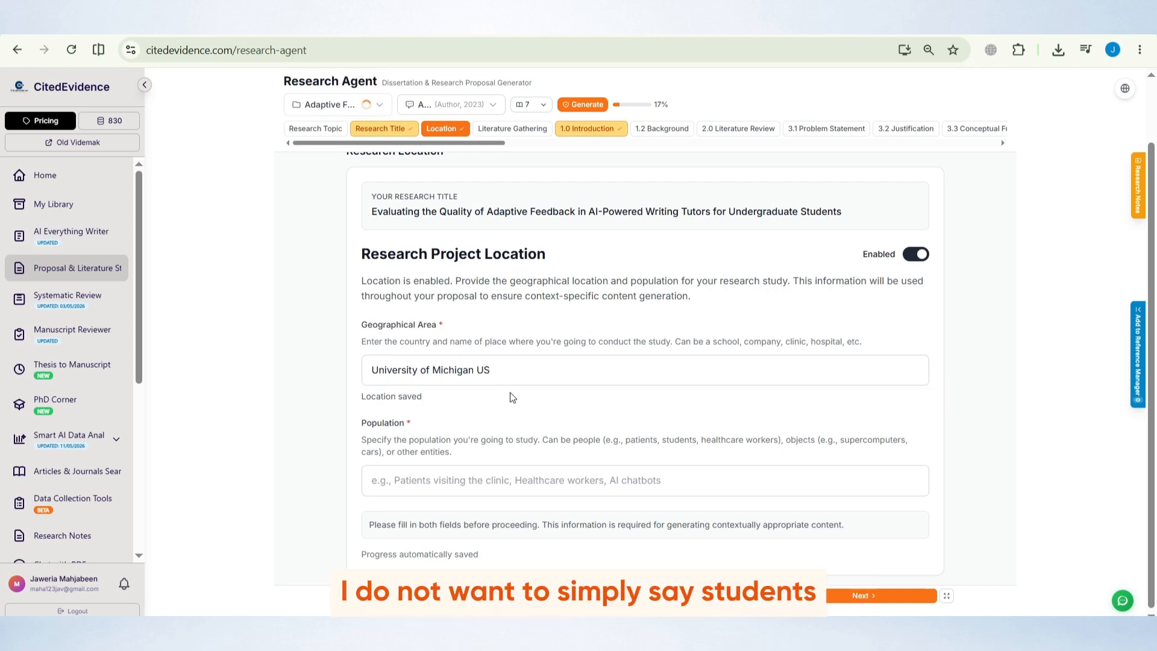
Enter Undergraduate students using AI tools as the study population
{"action": "left_click", "coordinate": [449, 480]}
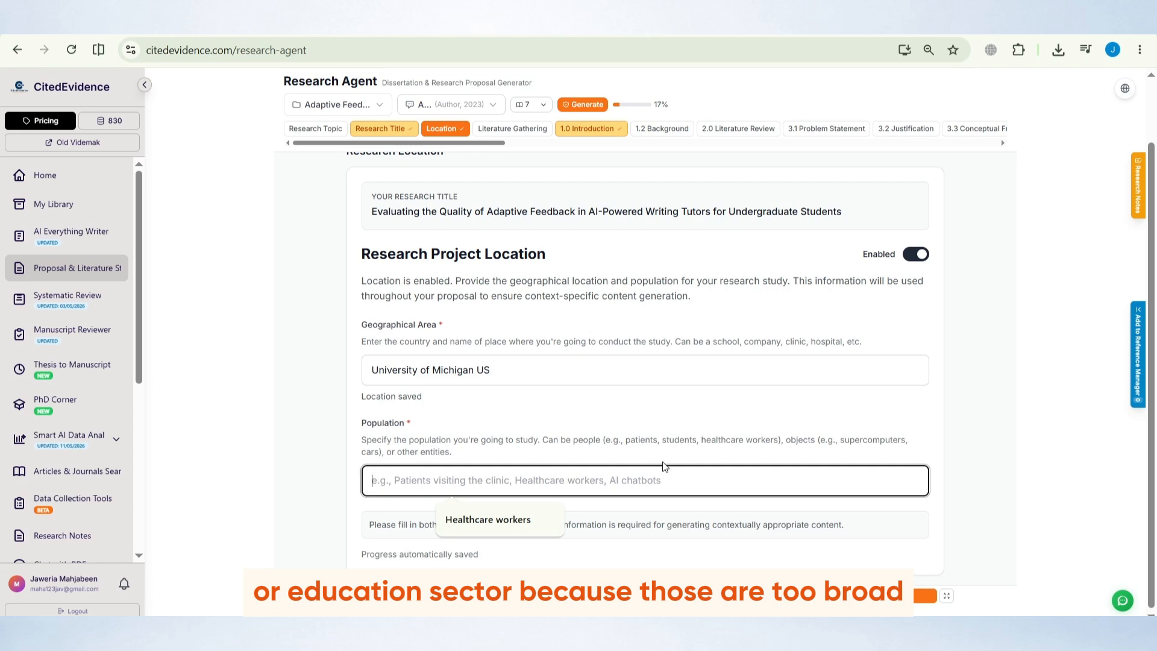
{"action": "left_click", "coordinate": [549, 406]}
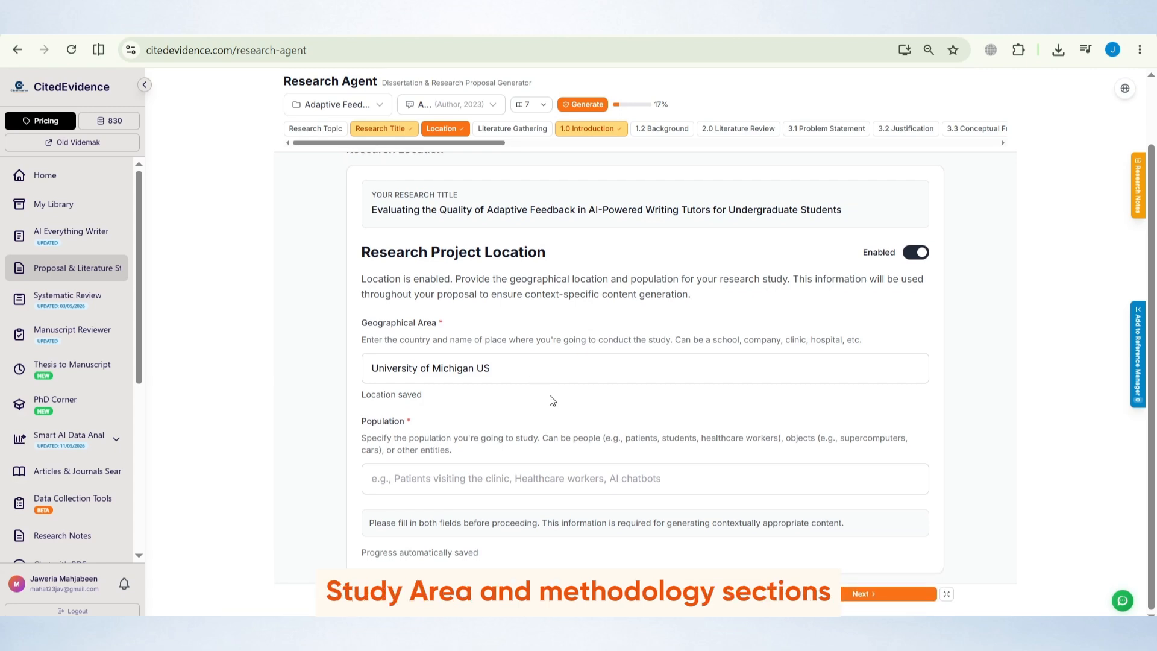
{"action": "left_click", "coordinate": [454, 478]}
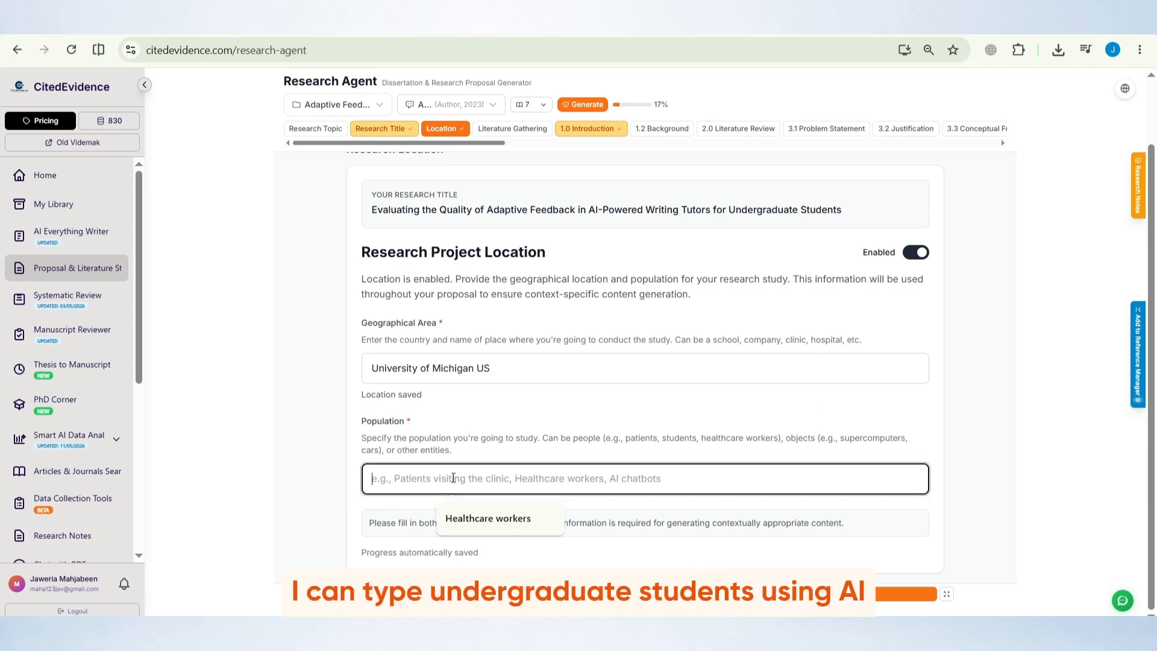
{"action": "type", "text": "Underg"}
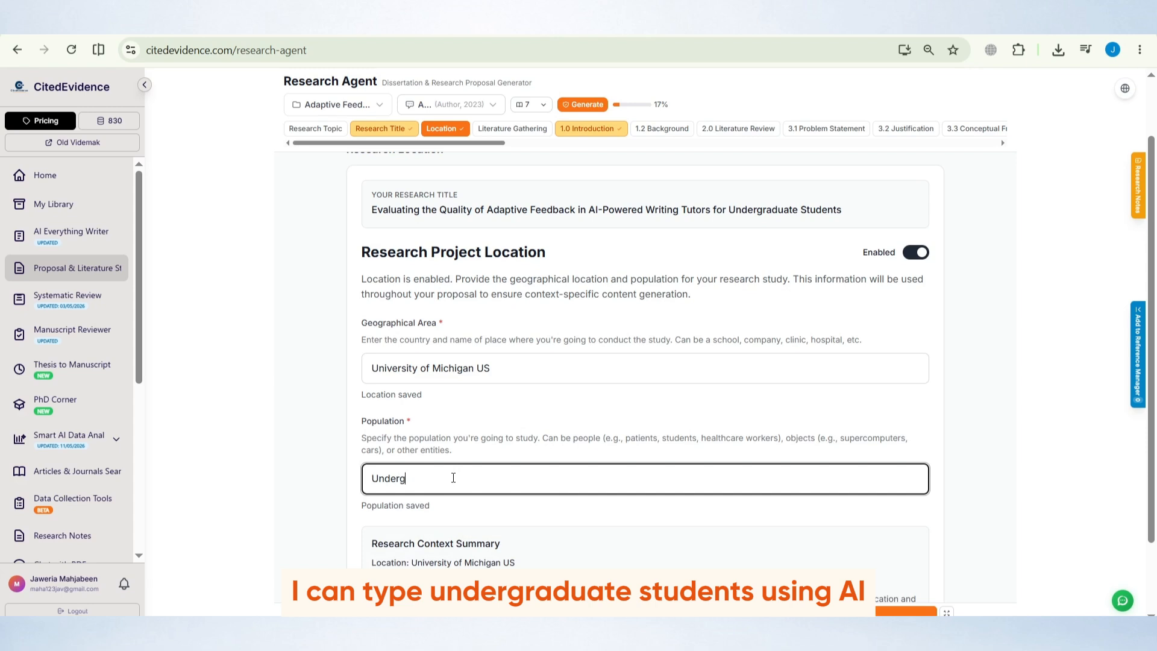
{"action": "type", "text": "radutae"}
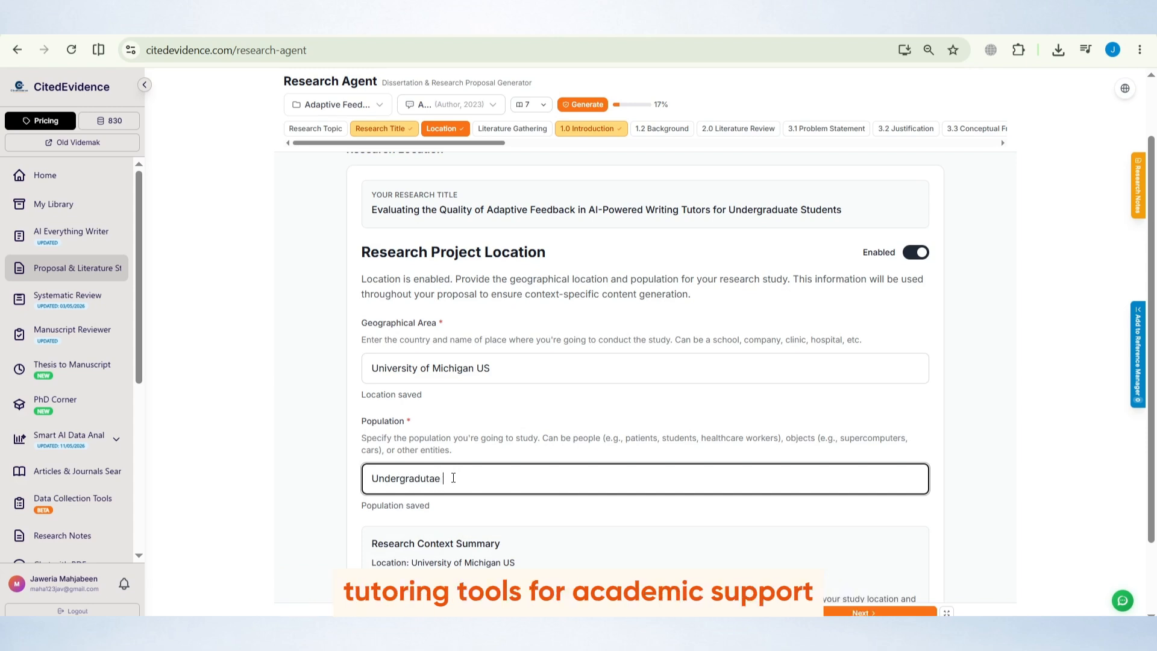
{"action": "key", "text": "BackSpace"}
{"action": "key", "text": "BackSpace"}
{"action": "key", "text": "BackSpace"}
{"action": "key", "text": "BackSpace"}
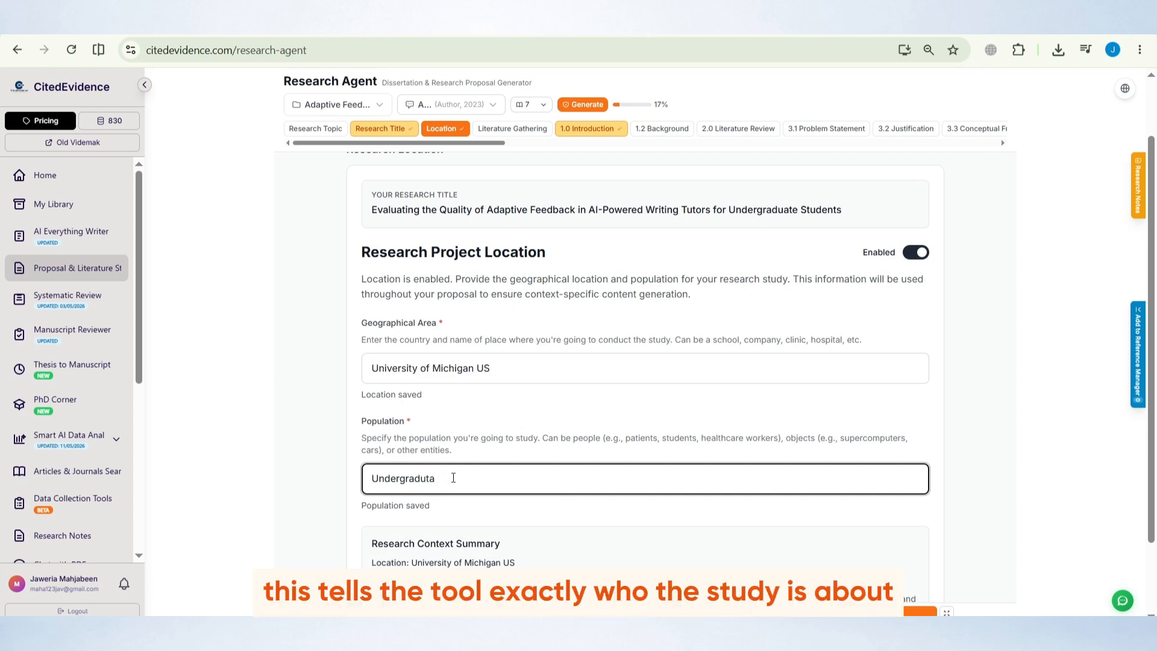
{"action": "type", "text": "ate students "}
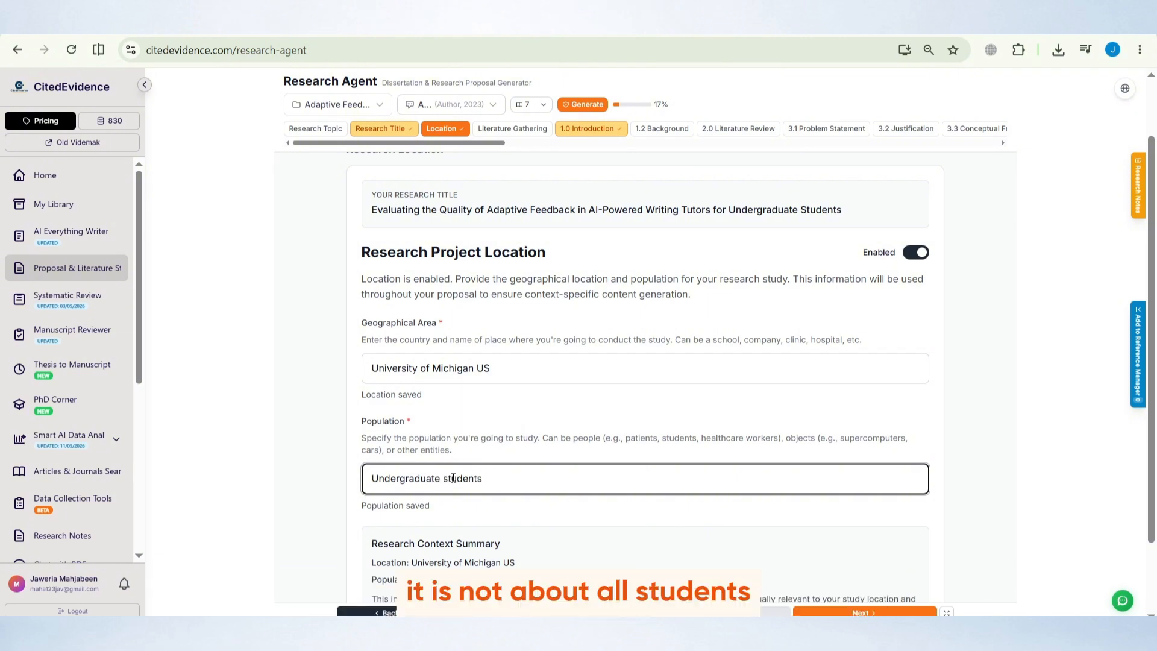
{"action": "type", "text": "using AI to"}
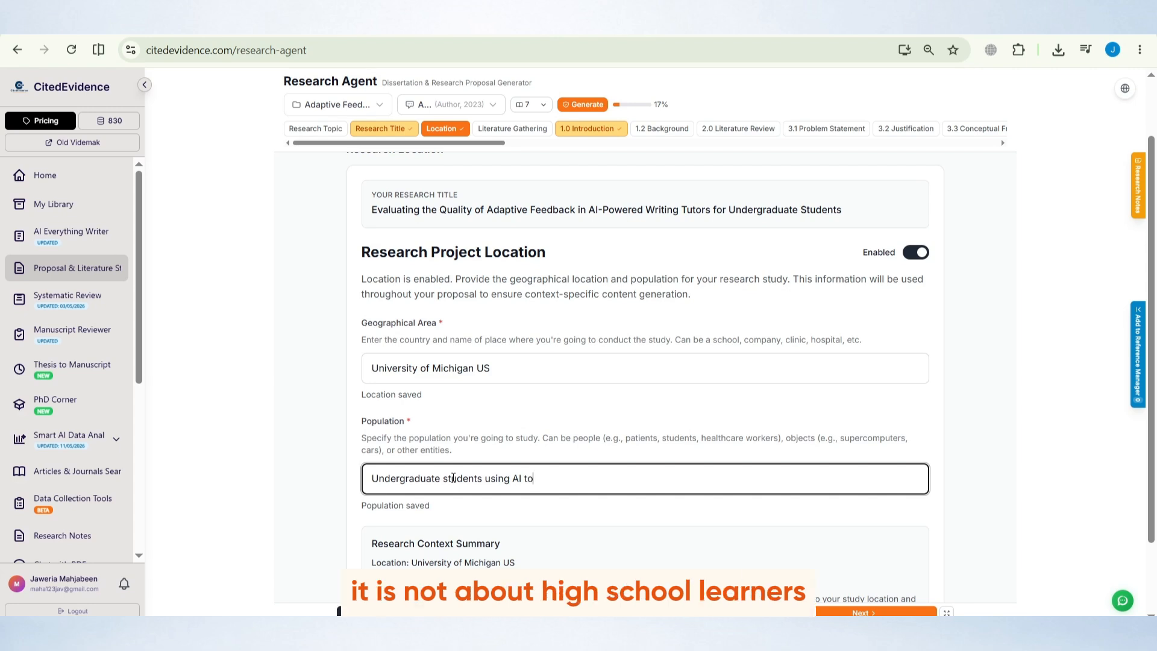
{"action": "type", "text": "ols"}
Extend the population to Undergraduate students using AI tools for academic support
{"action": "left_click_drag", "start_coordinate": [482, 478], "coordinate": [365, 485]}
{"action": "left_click", "coordinate": [405, 477]}
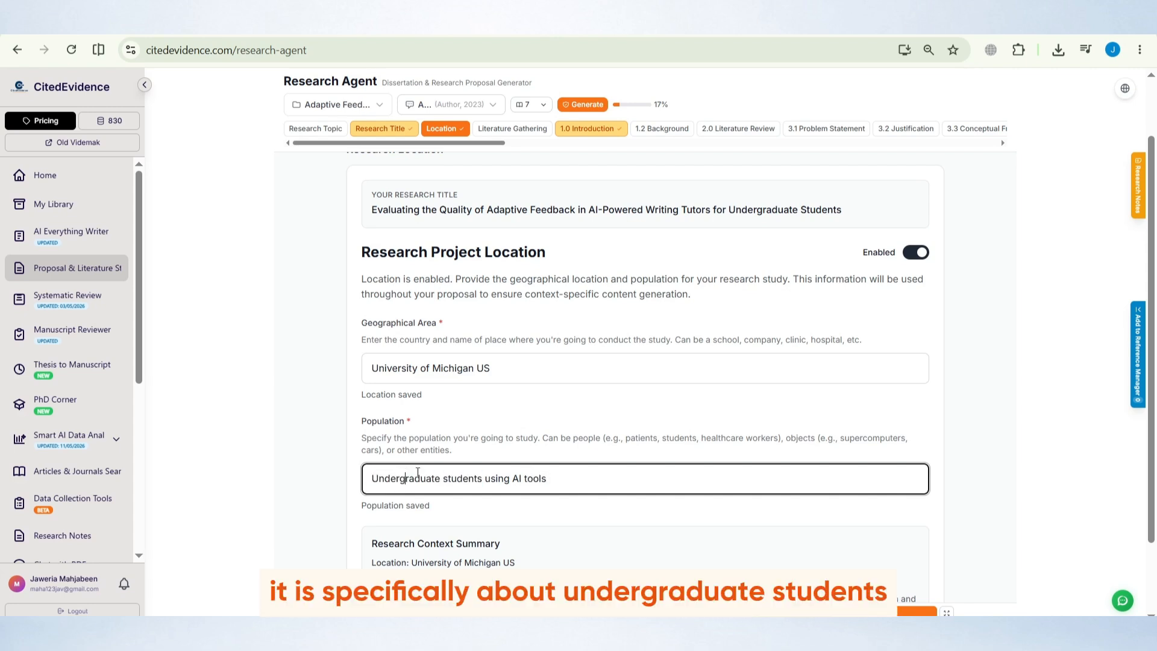
{"action": "left_click_drag", "start_coordinate": [512, 478], "coordinate": [553, 478]}
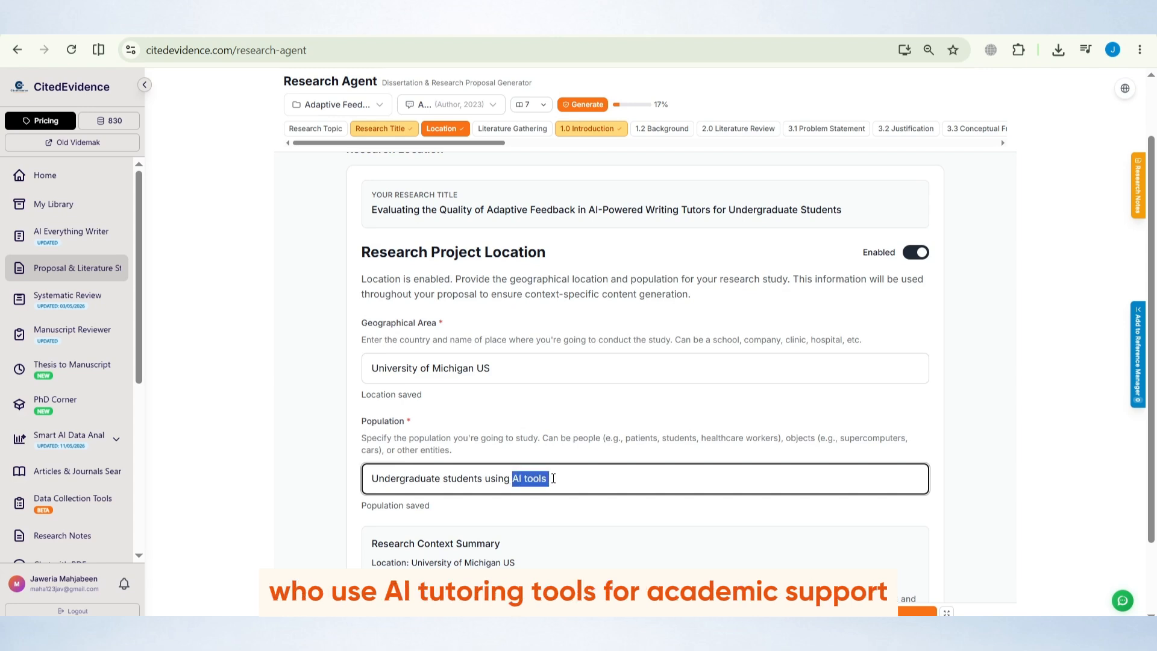
{"action": "left_click", "coordinate": [593, 470]}
{"action": "type", "text": "fo"}
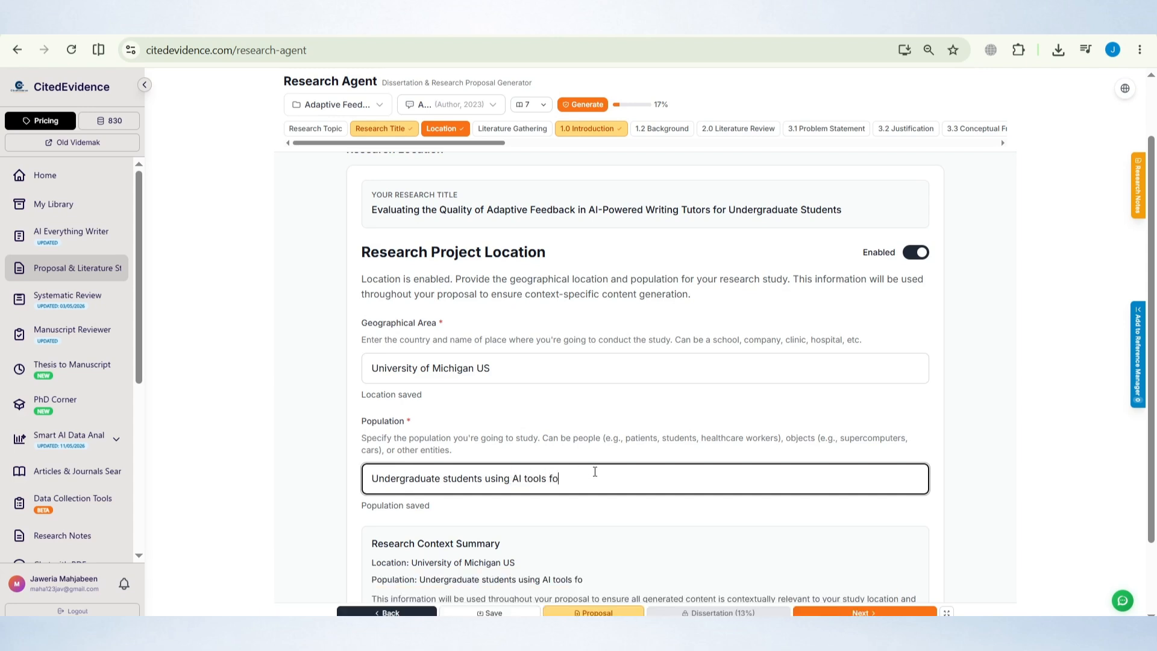
{"action": "type", "text": "r academic support"}
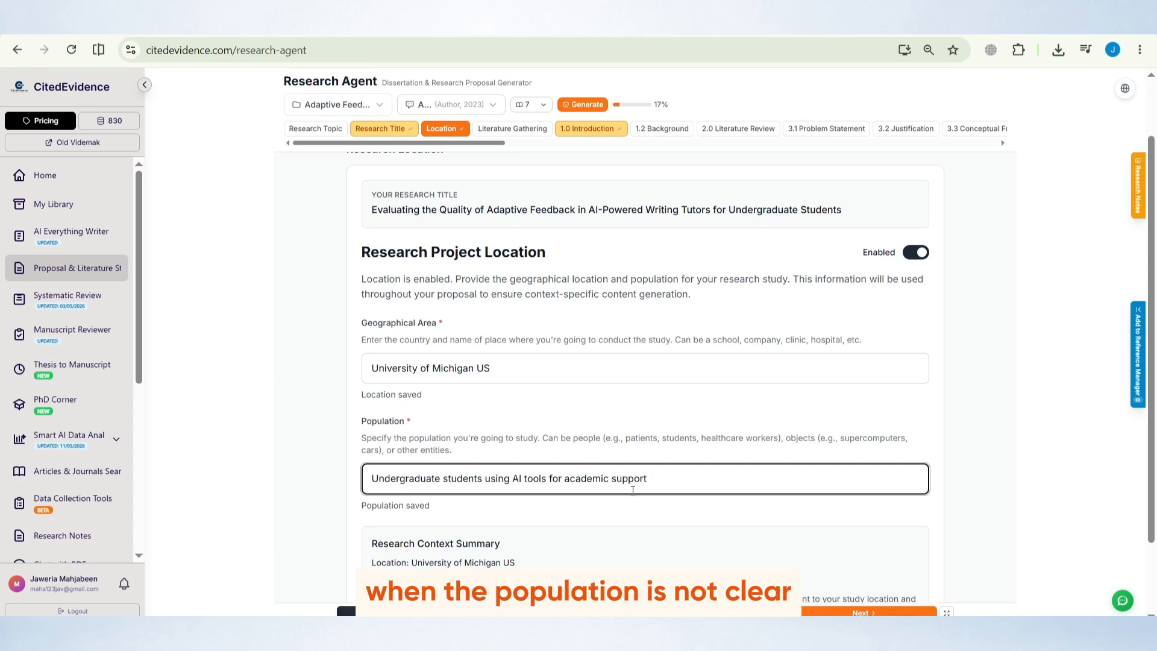
Review the population entry and the Research Context Summary below it
{"action": "double_click", "coordinate": [446, 478]}
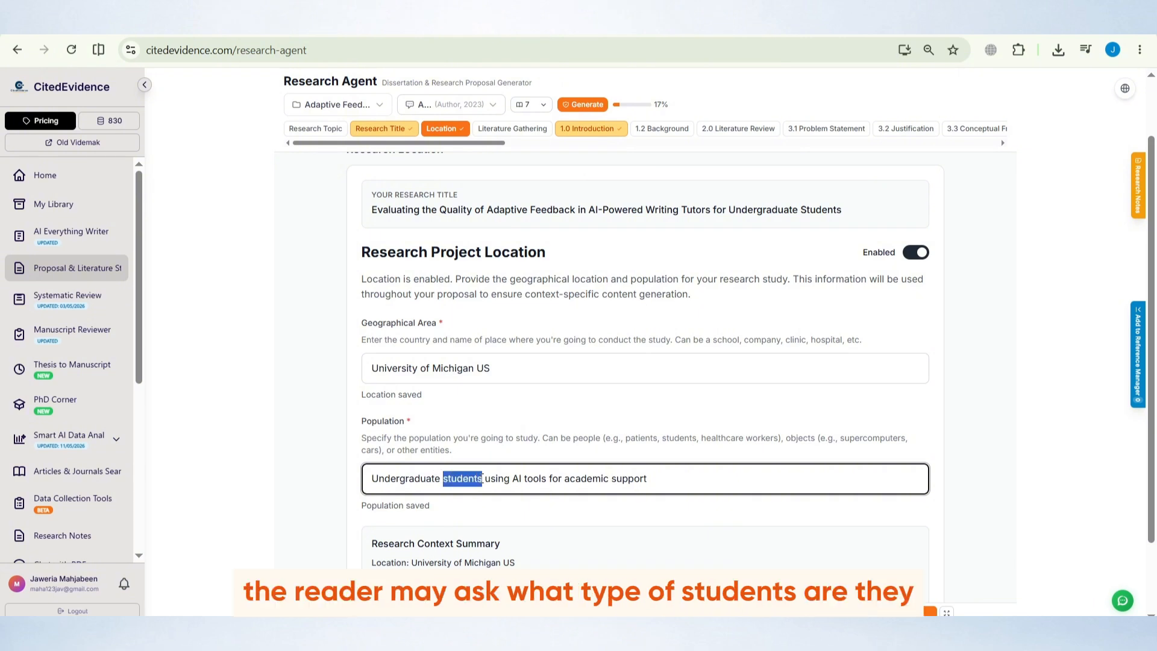
{"action": "left_click", "coordinate": [486, 478]}
{"action": "scroll", "coordinate": [433, 479], "scroll_direction": "down", "scroll_amount": 1}
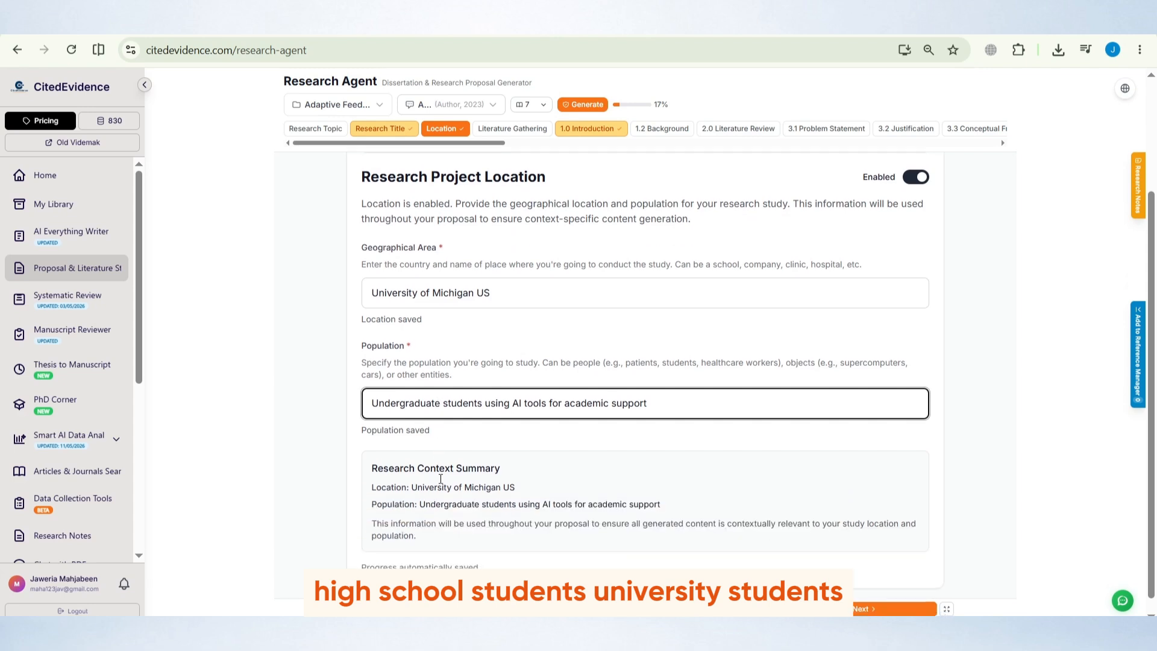
{"action": "scroll", "coordinate": [449, 468], "scroll_direction": "up", "scroll_amount": 1}
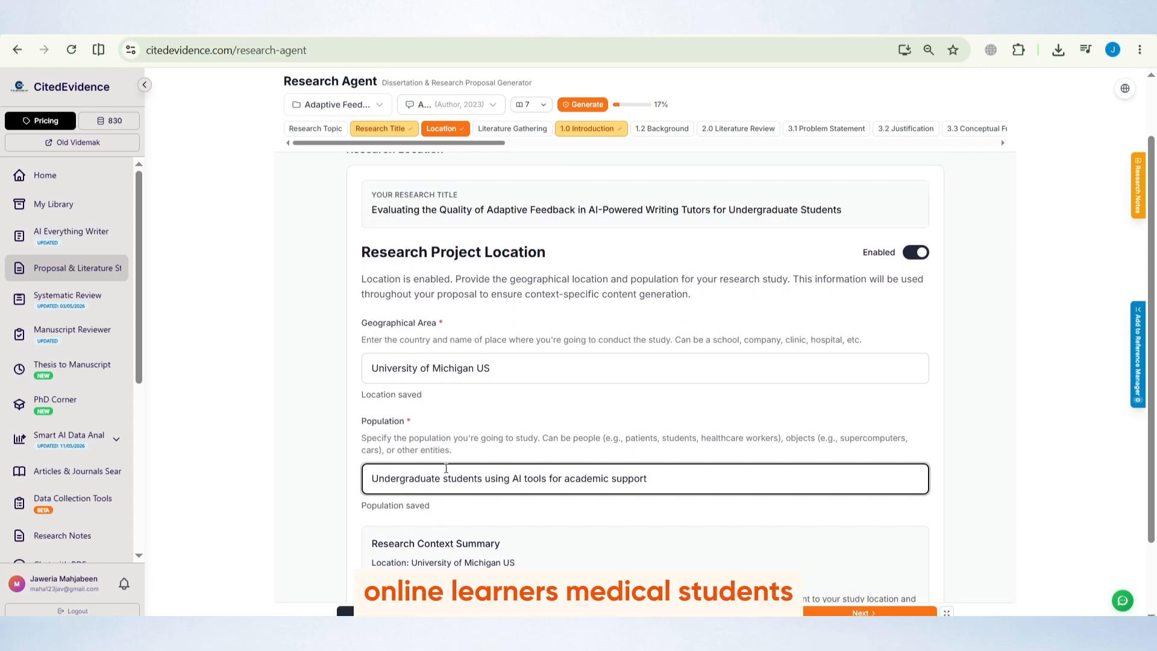
{"action": "scroll", "coordinate": [446, 468], "scroll_direction": "down", "scroll_amount": 3}
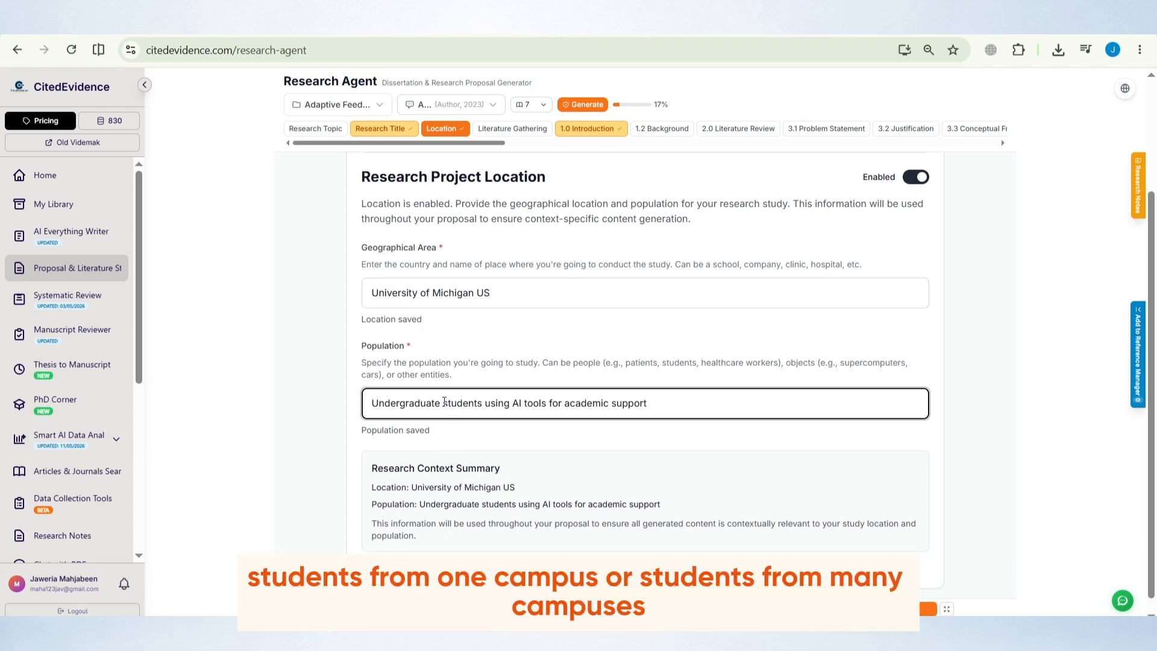
{"action": "scroll", "coordinate": [444, 402], "scroll_direction": "up", "scroll_amount": 1}
{"action": "scroll", "coordinate": [445, 402], "scroll_direction": "up", "scroll_amount": 2}
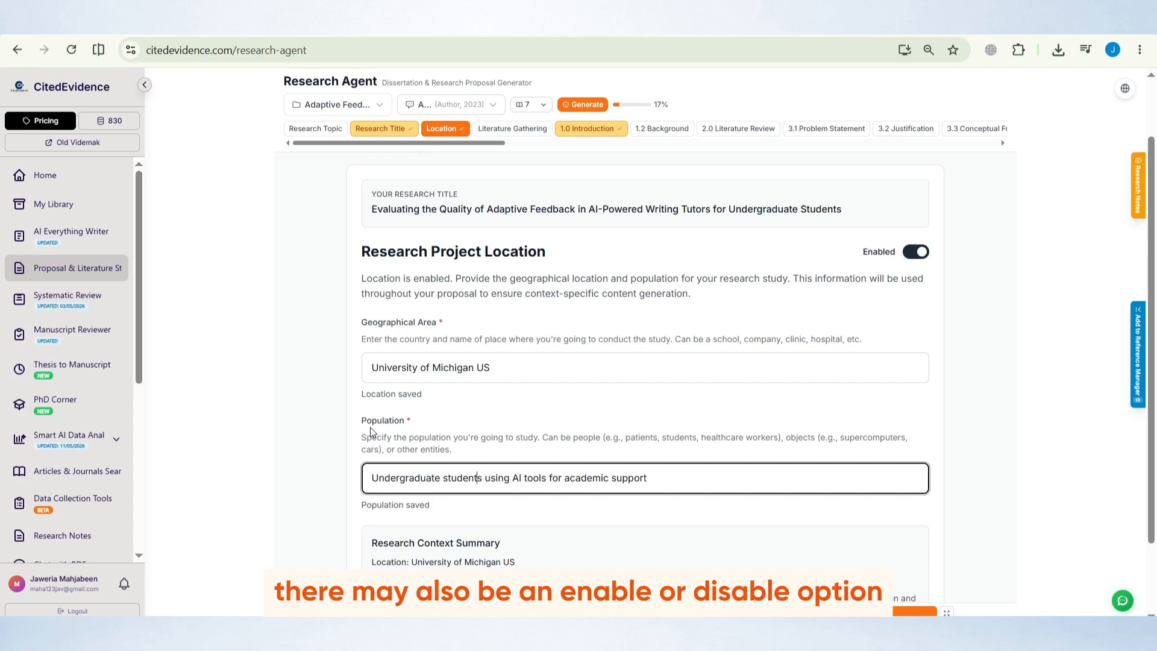
{"action": "scroll", "coordinate": [370, 428], "scroll_direction": "down", "scroll_amount": 2}
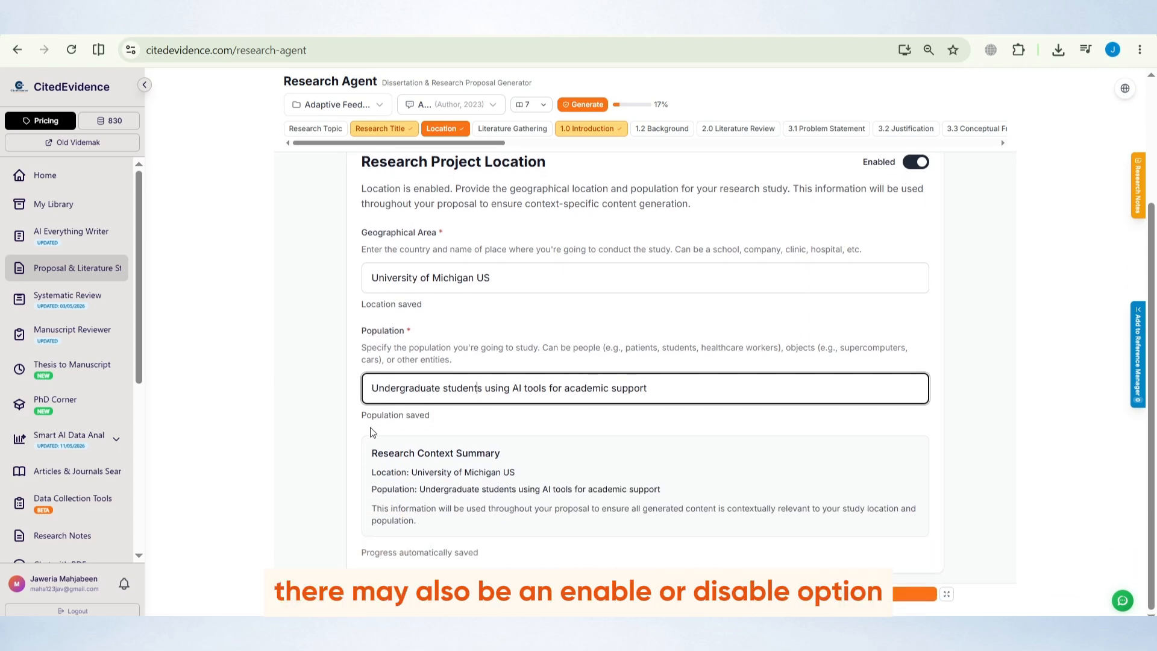
Review the location Enabled toggle and the research title shown above the location form
{"action": "scroll", "coordinate": [373, 432], "scroll_direction": "up", "scroll_amount": 2}
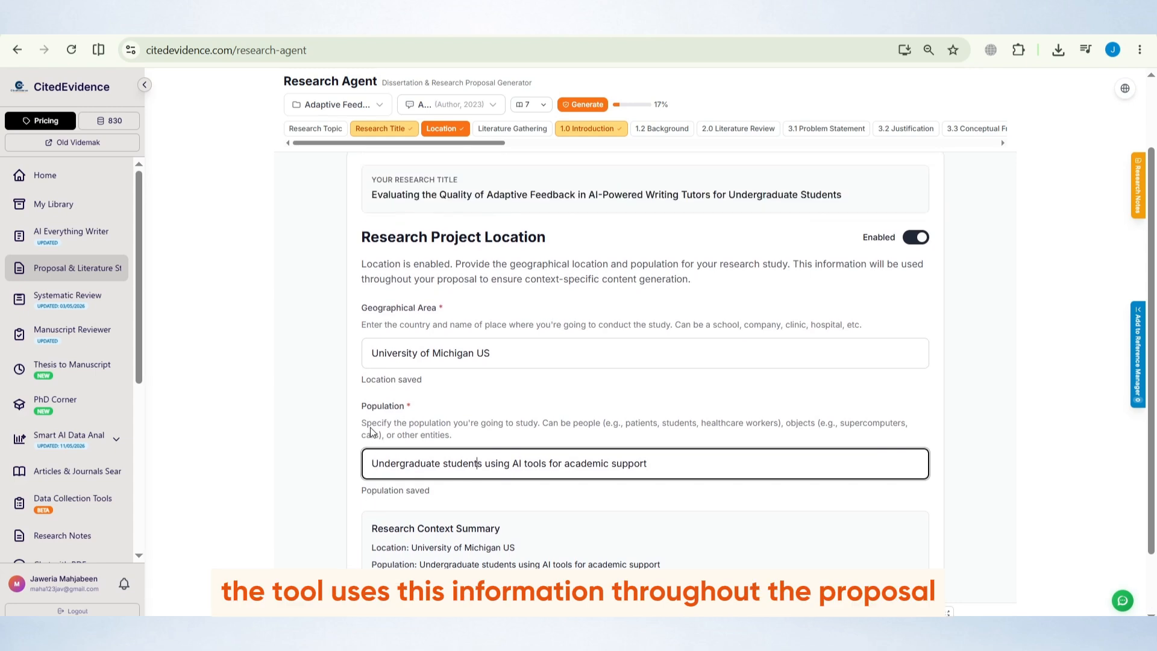
{"action": "left_click_drag", "start_coordinate": [862, 241], "coordinate": [894, 239]}
{"action": "left_click", "coordinate": [890, 242]}
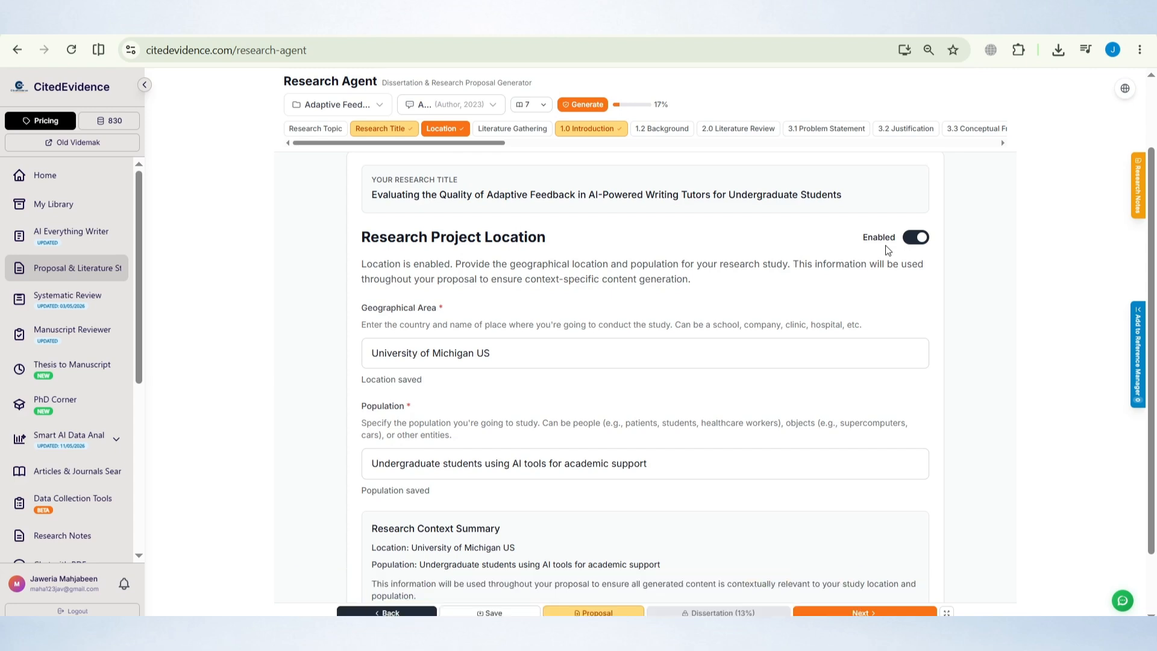
{"action": "scroll", "coordinate": [522, 300], "scroll_direction": "down", "scroll_amount": 1}
{"action": "scroll", "coordinate": [531, 335], "scroll_direction": "up", "scroll_amount": 1}
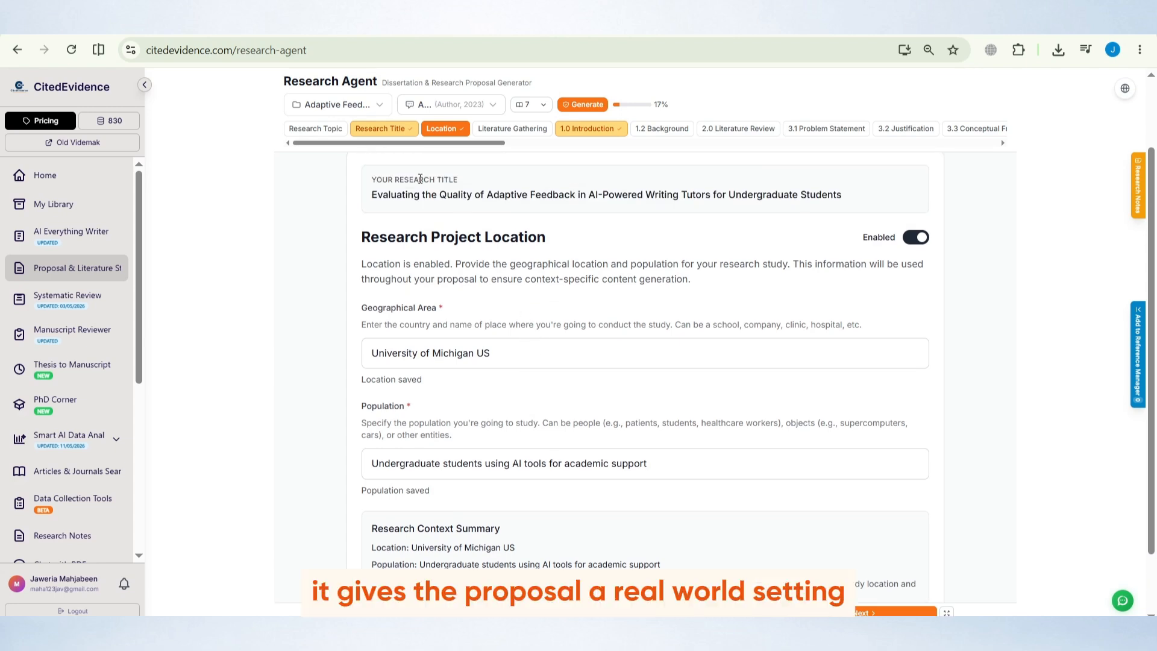
{"action": "left_click_drag", "start_coordinate": [433, 235], "coordinate": [548, 238]}
{"action": "left_click", "coordinate": [555, 239]}
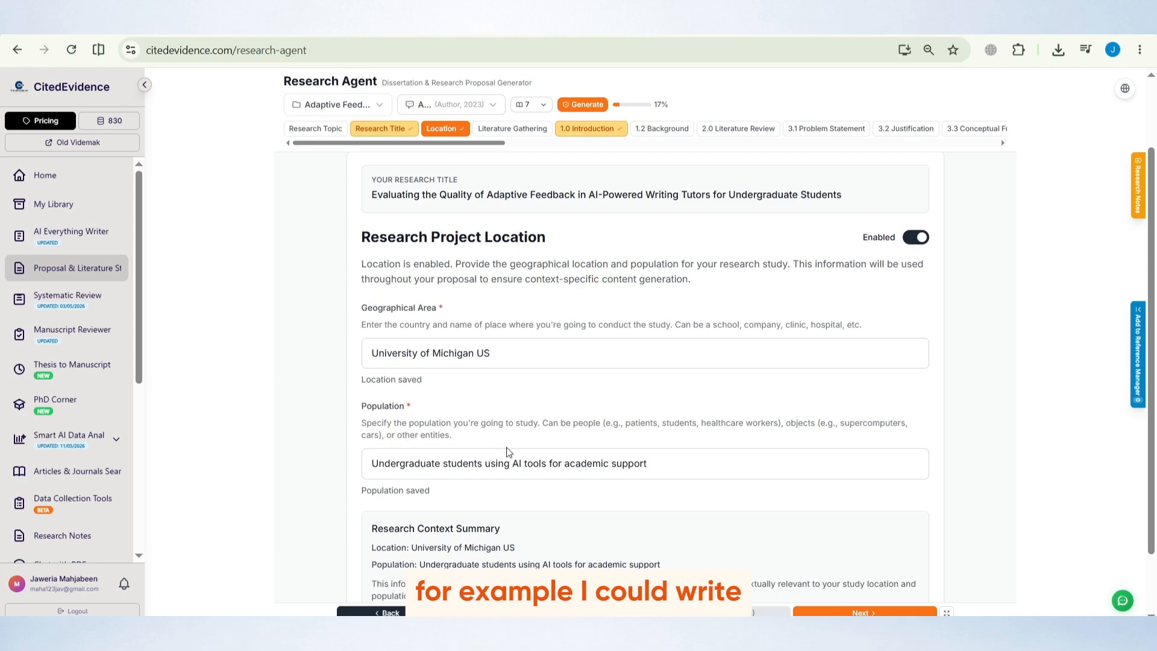
Insert "enrolled in University of michigan" after "Undergraduate students" in the population field
{"action": "left_click_drag", "start_coordinate": [390, 466], "coordinate": [535, 480]}
{"action": "left_click", "coordinate": [551, 468]}
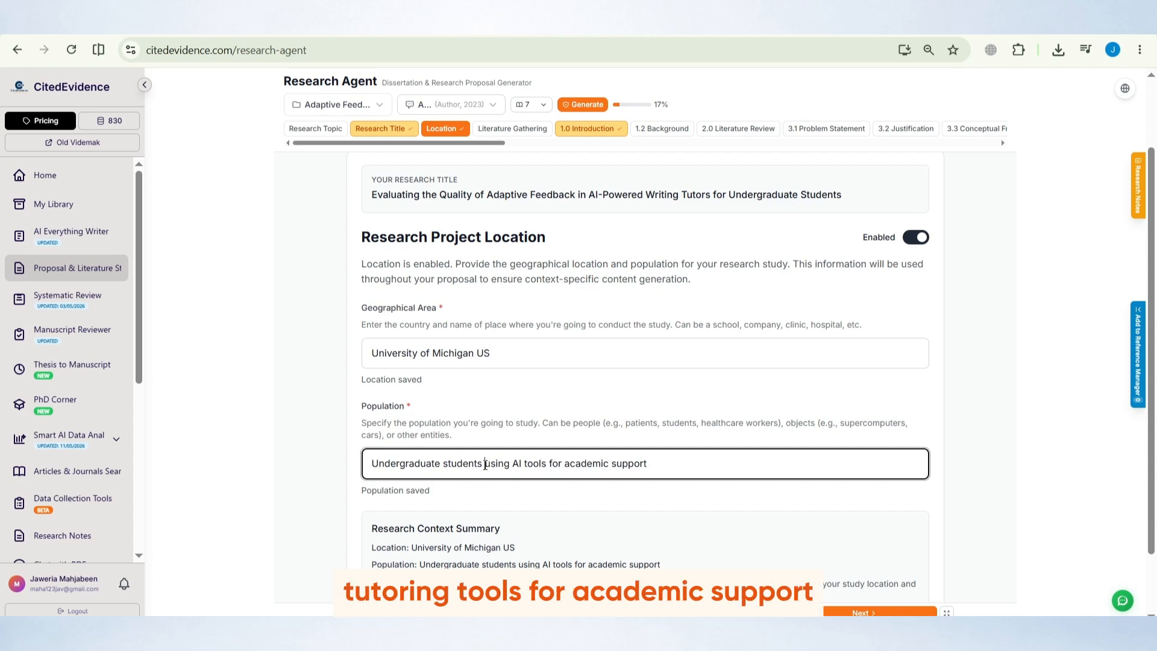
{"action": "type", "text": "enrolled in "}
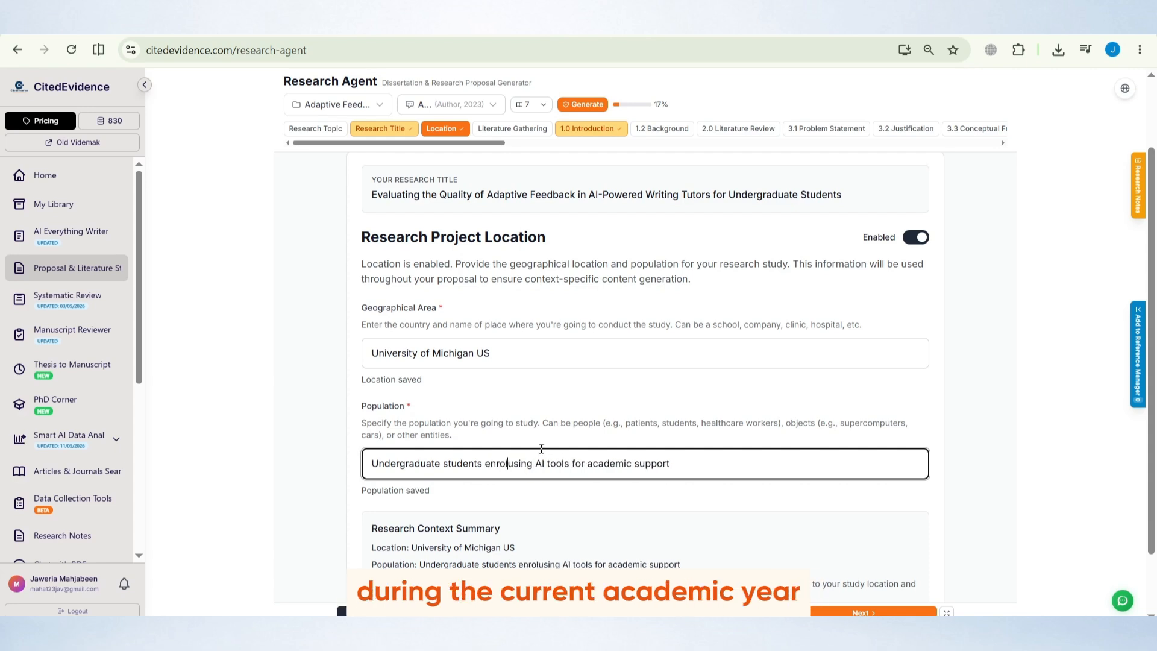
{"action": "type", "text": "Universtit"}
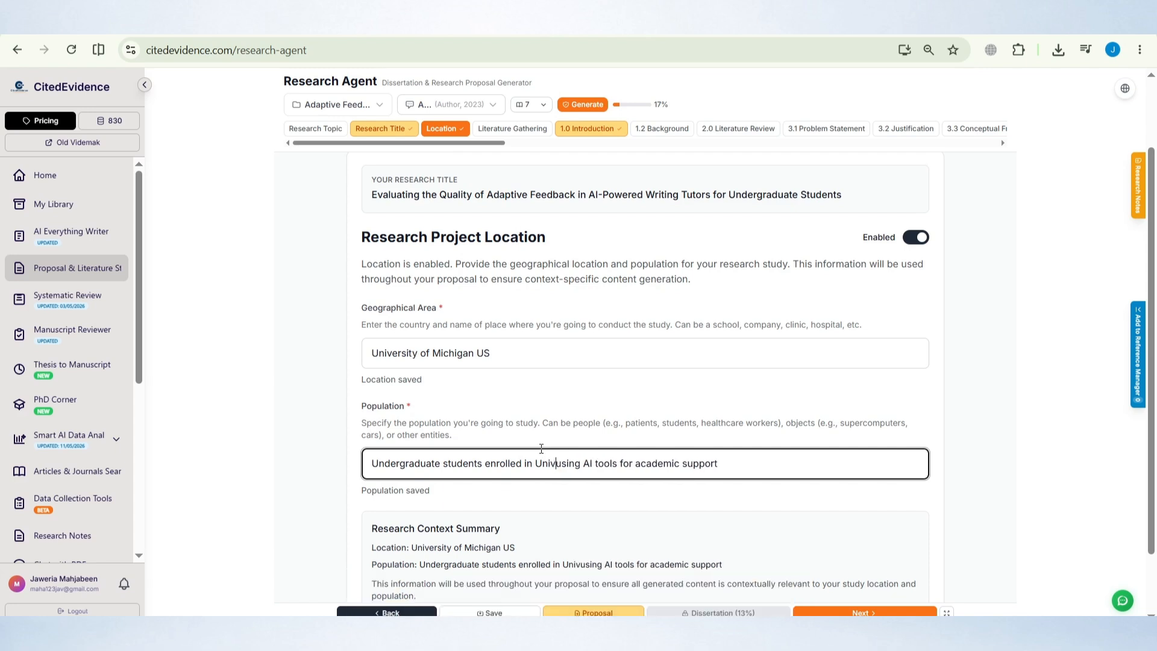
{"action": "key", "text": "BackSpace"}
{"action": "key", "text": "BackSpace"}
{"action": "key", "text": "BackSpace"}
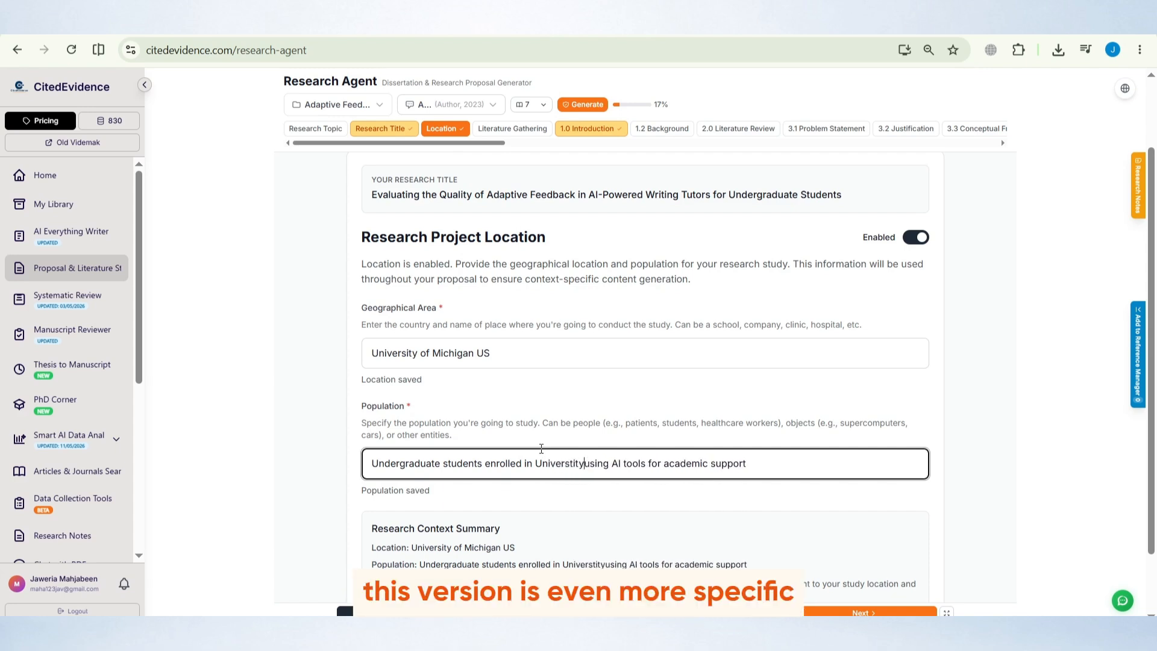
{"action": "type", "text": "ity of mich"}
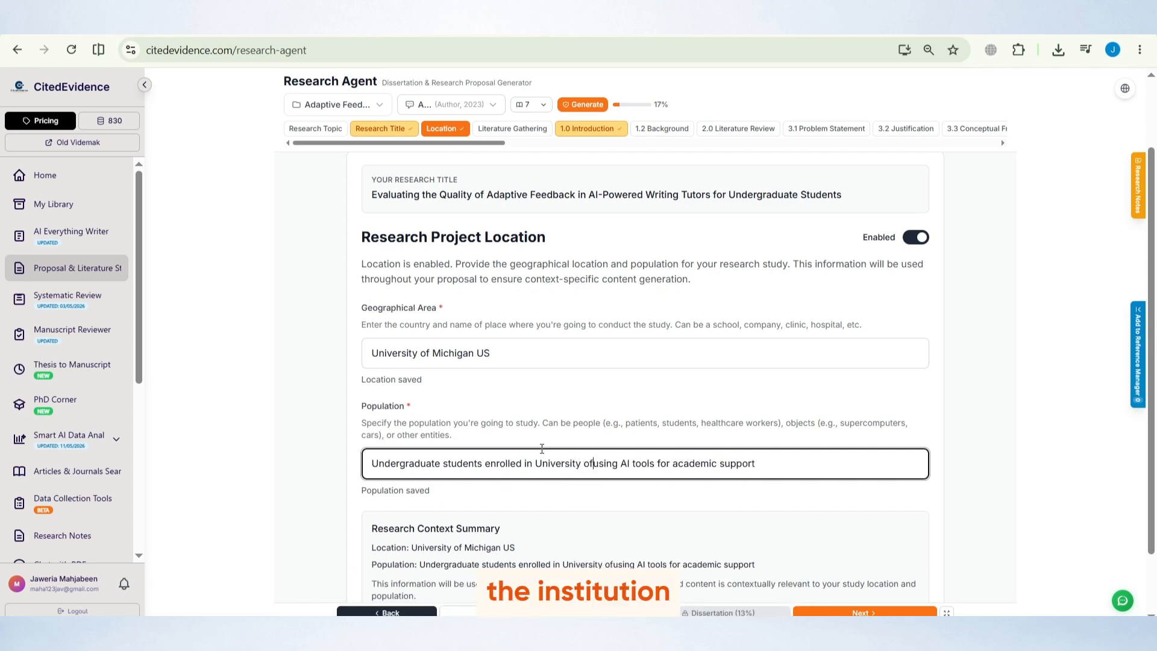
{"action": "type", "text": "igan"}
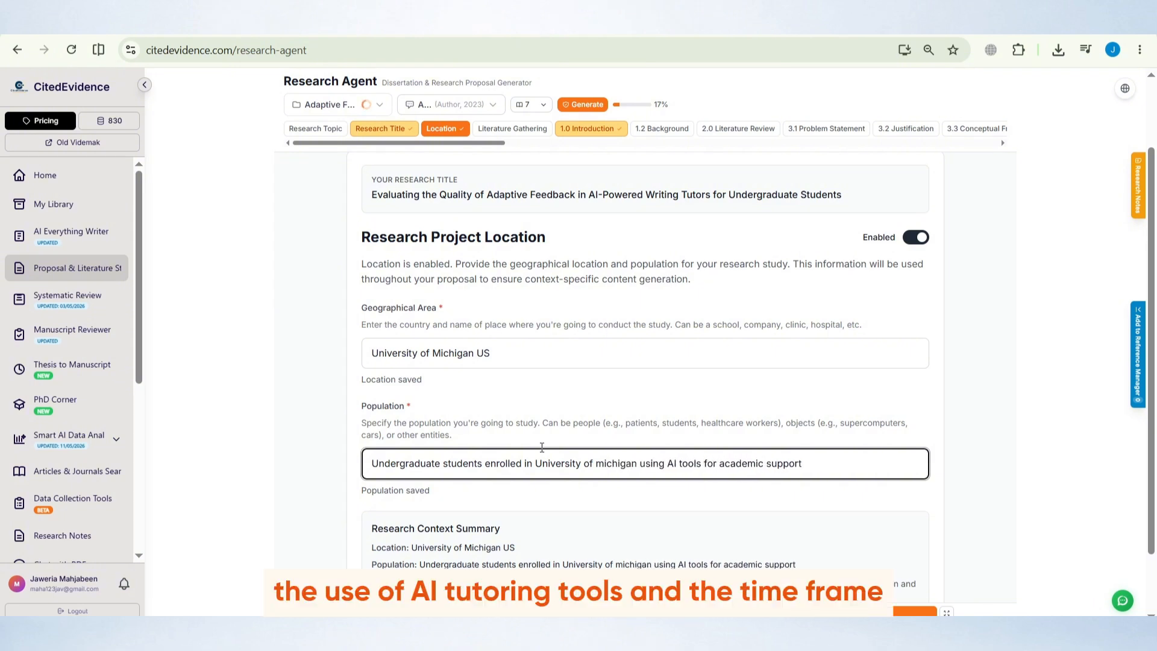
Remove "enrolled in University of michigan" from the population text again
{"action": "left_click", "coordinate": [288, 491]}
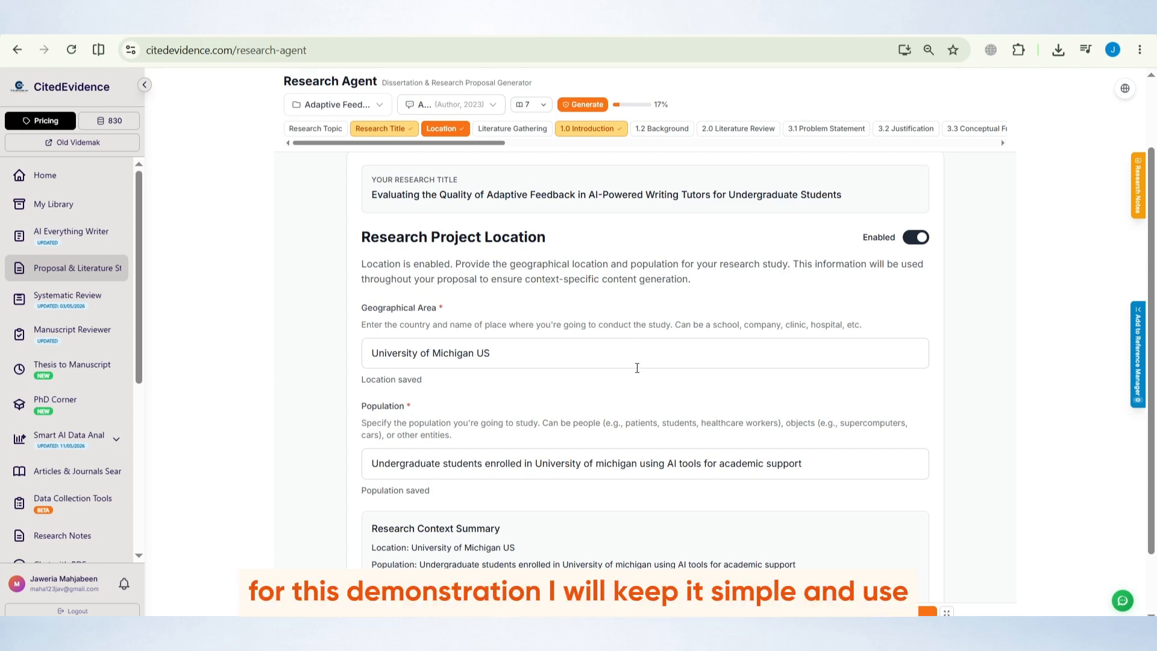
{"action": "scroll", "coordinate": [638, 369], "scroll_direction": "up", "scroll_amount": 2}
{"action": "scroll", "coordinate": [638, 368], "scroll_direction": "down", "scroll_amount": 2}
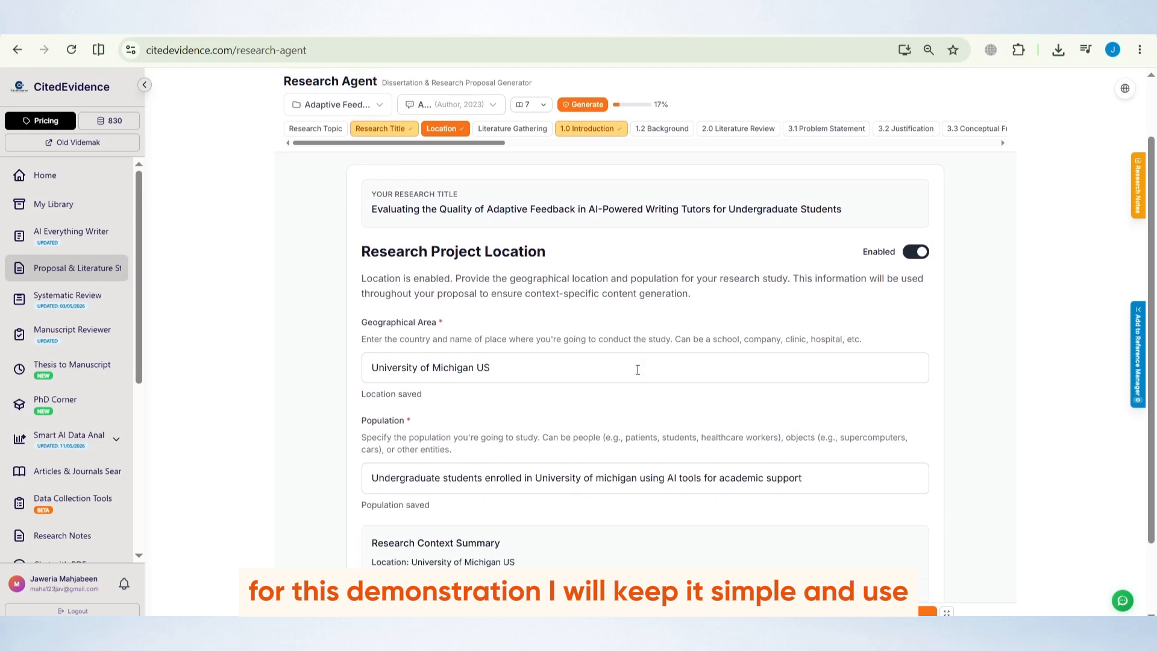
{"action": "left_click_drag", "start_coordinate": [372, 476], "coordinate": [813, 483]}
{"action": "left_click", "coordinate": [814, 482]}
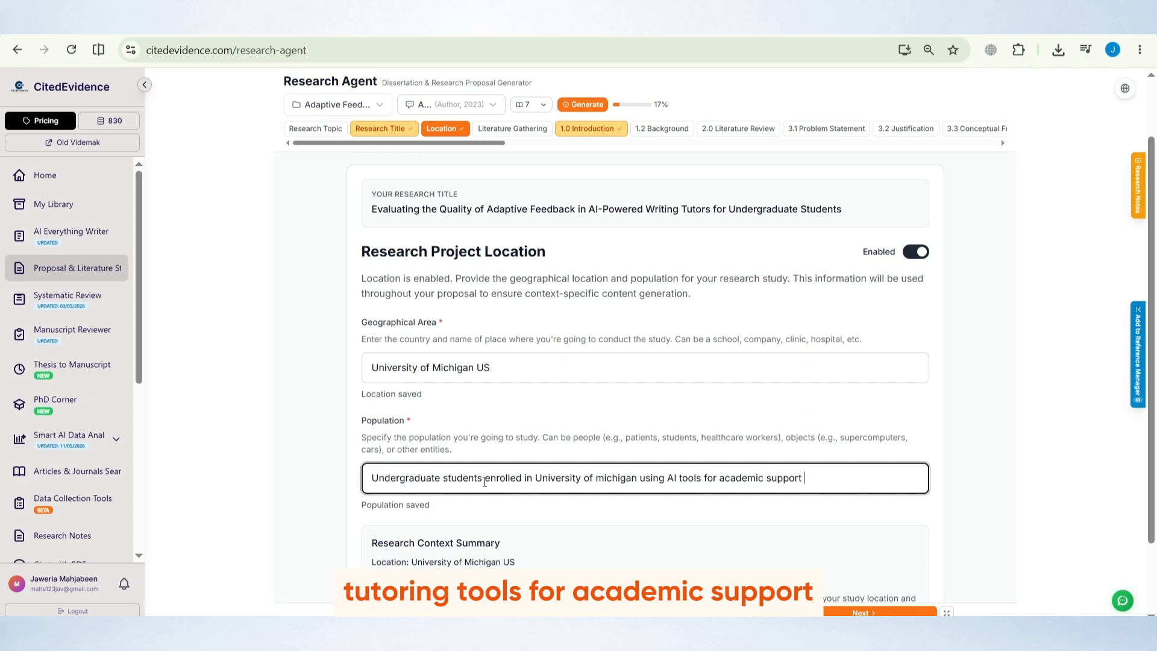
{"action": "left_click_drag", "start_coordinate": [484, 480], "coordinate": [637, 482]}
{"action": "key", "text": "BackSpace"}
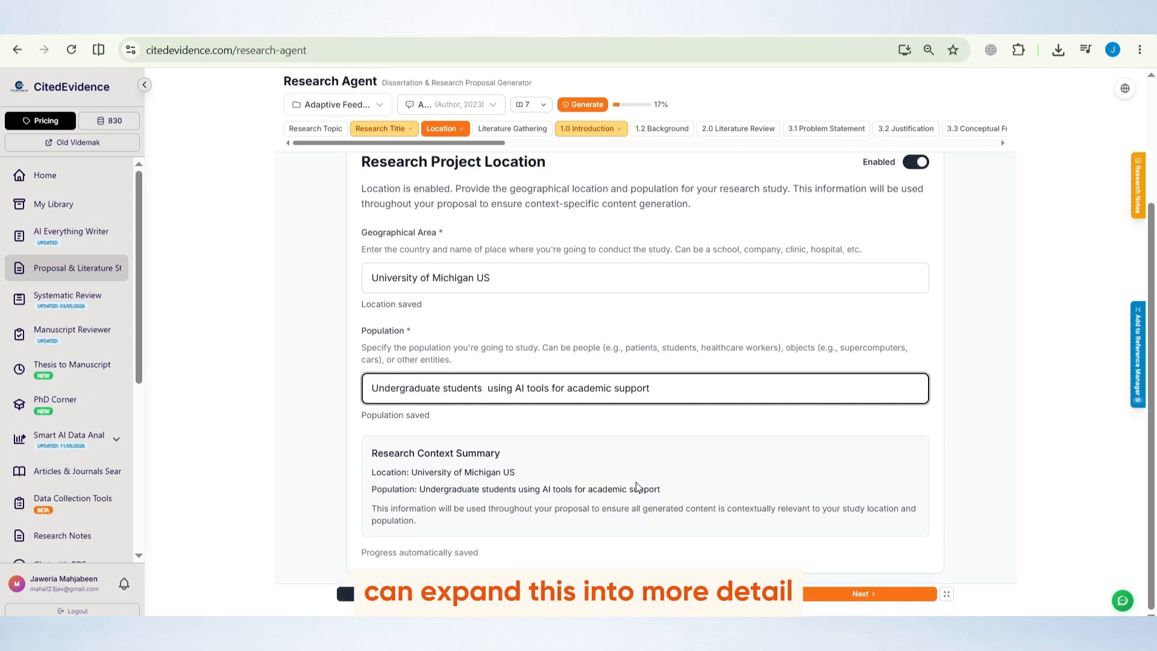
Continue to Literature Gathering and proceed with web articles as the literature source
{"action": "left_click", "coordinate": [605, 362]}
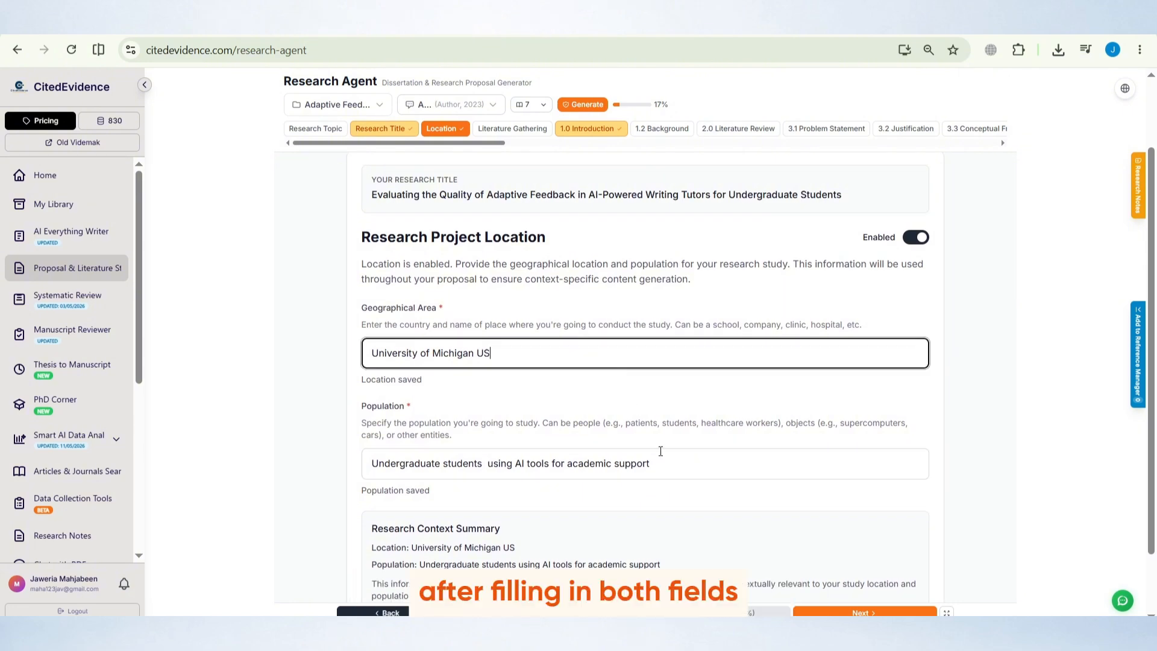
{"action": "scroll", "coordinate": [660, 452], "scroll_direction": "down", "scroll_amount": 2}
{"action": "left_click", "coordinate": [837, 594]}
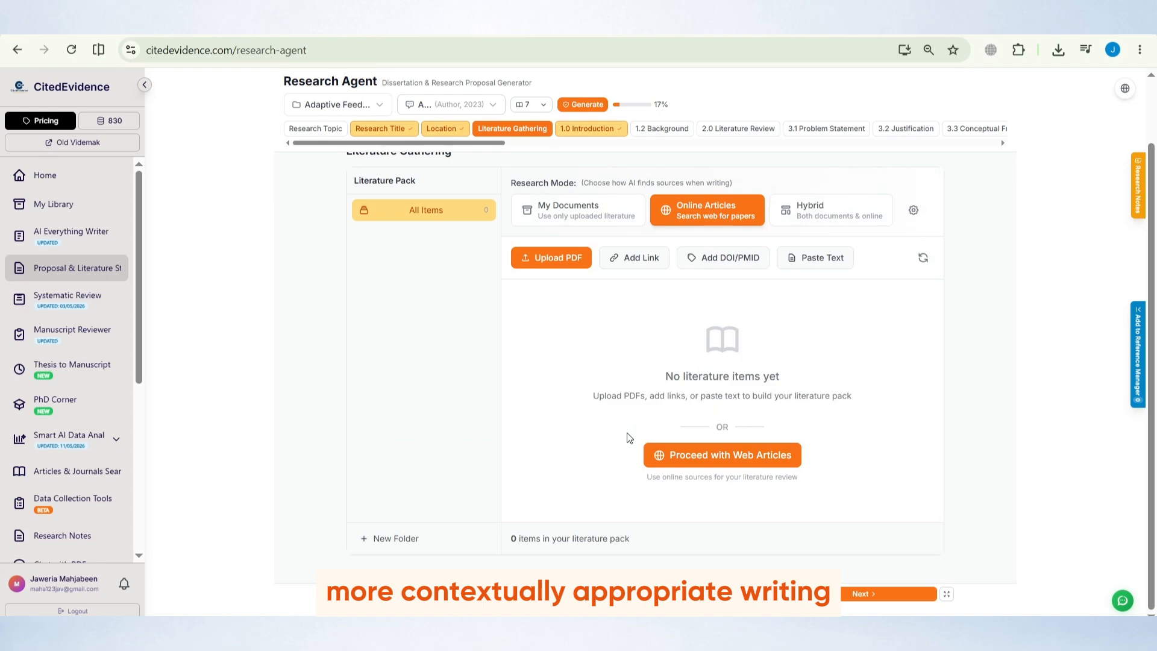
{"action": "left_click", "coordinate": [683, 453]}
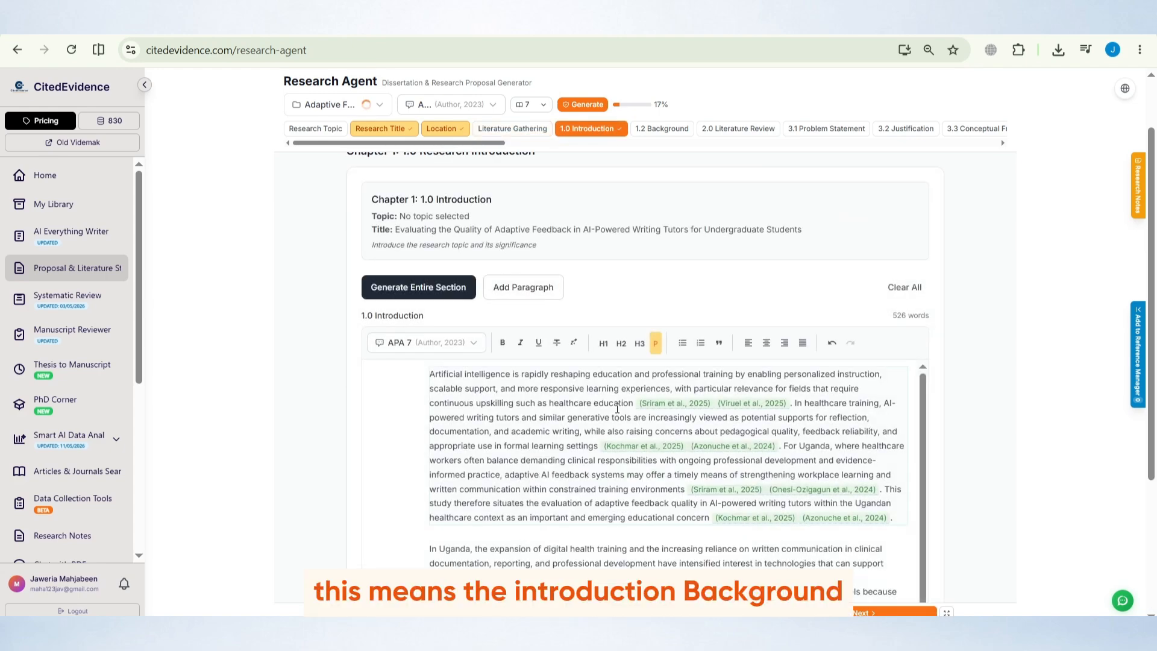
Scroll through the generated 1.0 Introduction text and its citations
{"action": "scroll", "coordinate": [617, 409], "scroll_direction": "down", "scroll_amount": 4}
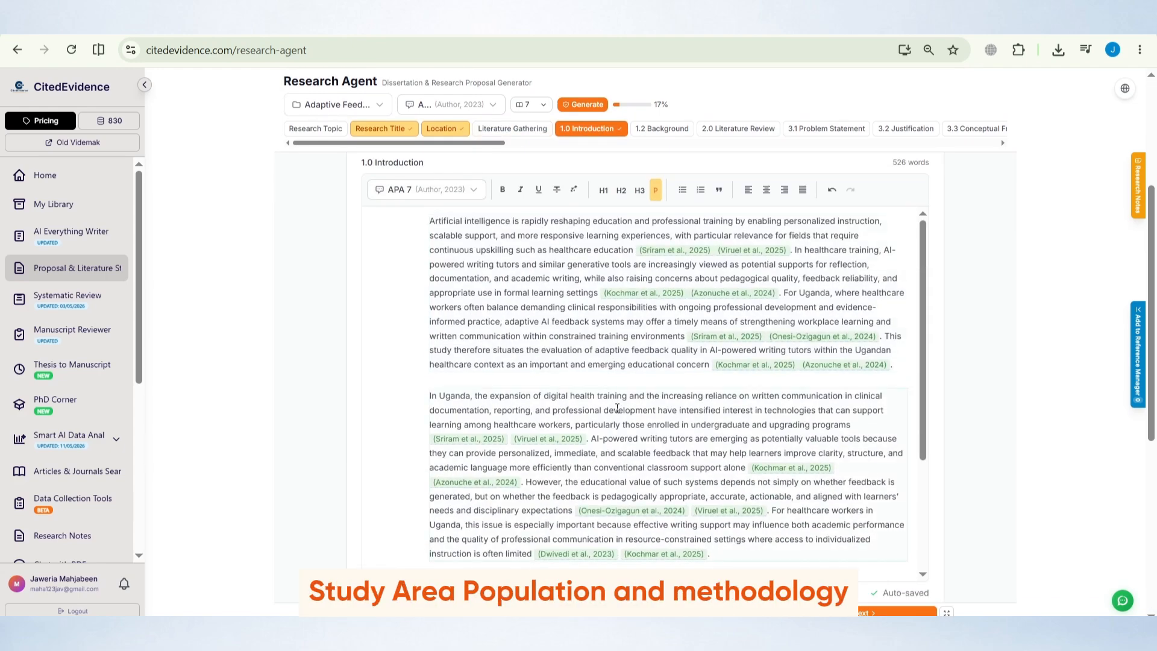
{"action": "scroll", "coordinate": [617, 409], "scroll_direction": "down", "scroll_amount": 3}
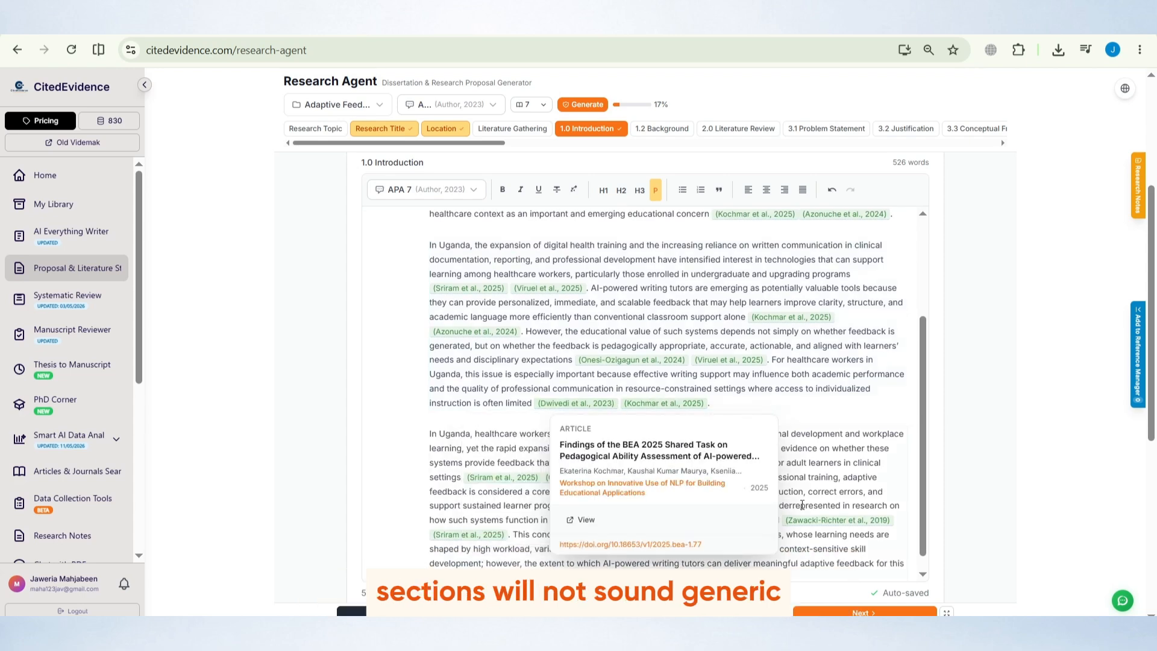
{"action": "scroll", "coordinate": [816, 407], "scroll_direction": "up", "scroll_amount": 5}
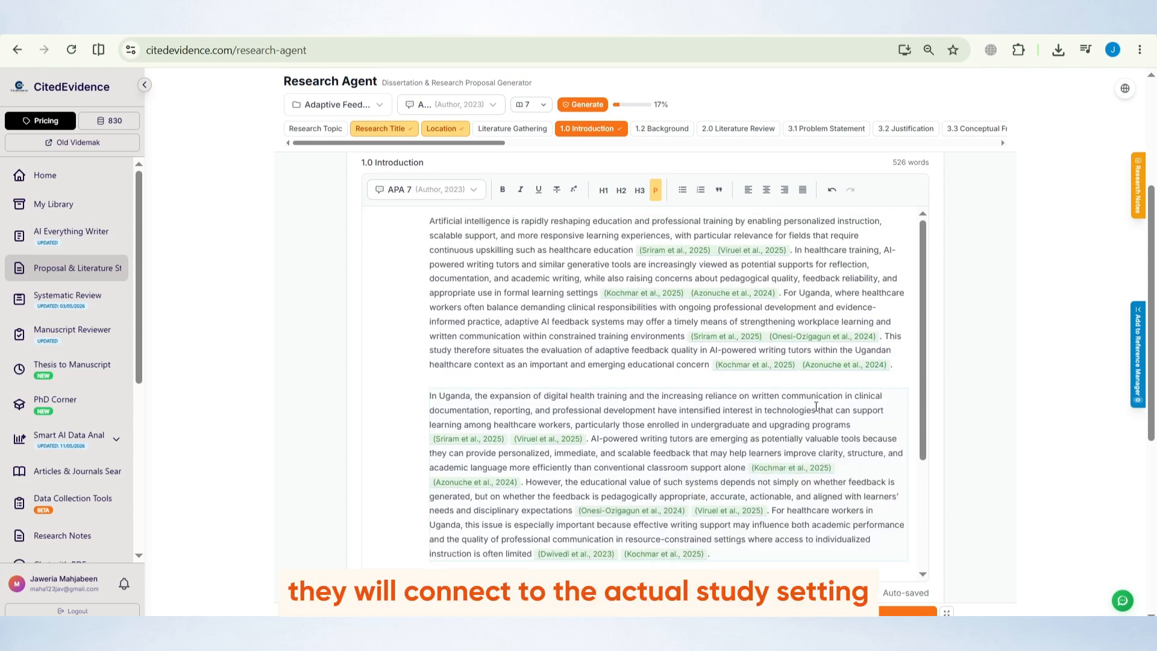
{"action": "scroll", "coordinate": [311, 329], "scroll_direction": "up", "scroll_amount": 4}
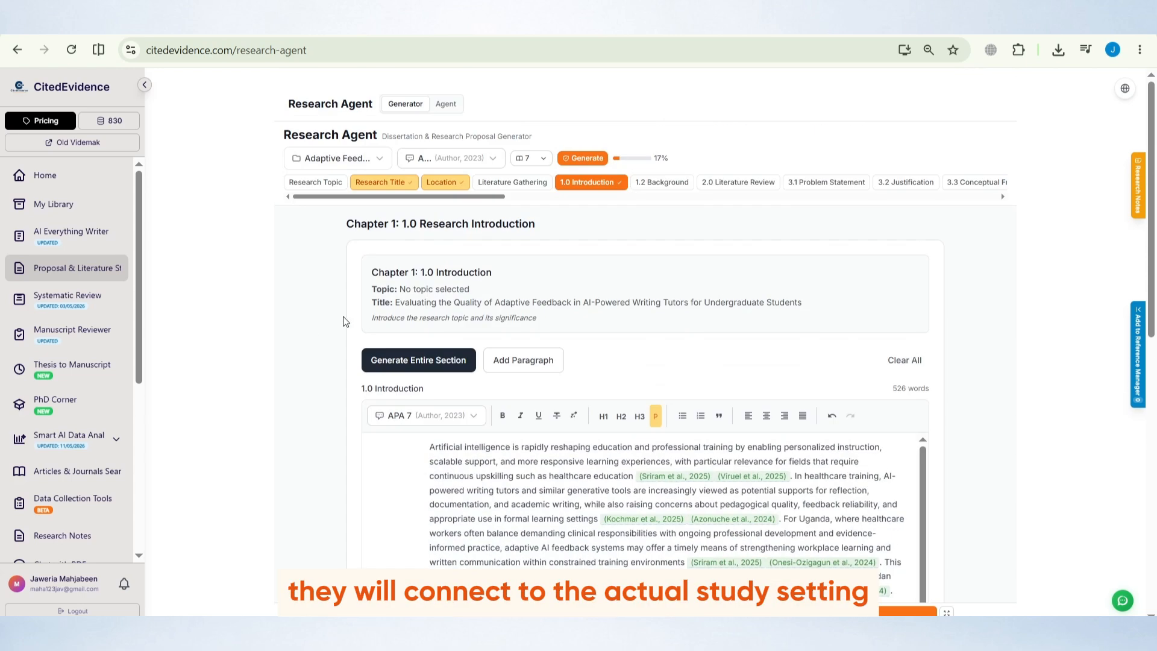
Run Generate Entire Section for the 1.0 Introduction and review its opening paragraph
{"action": "left_click", "coordinate": [420, 360]}
{"action": "left_click", "coordinate": [763, 426]}
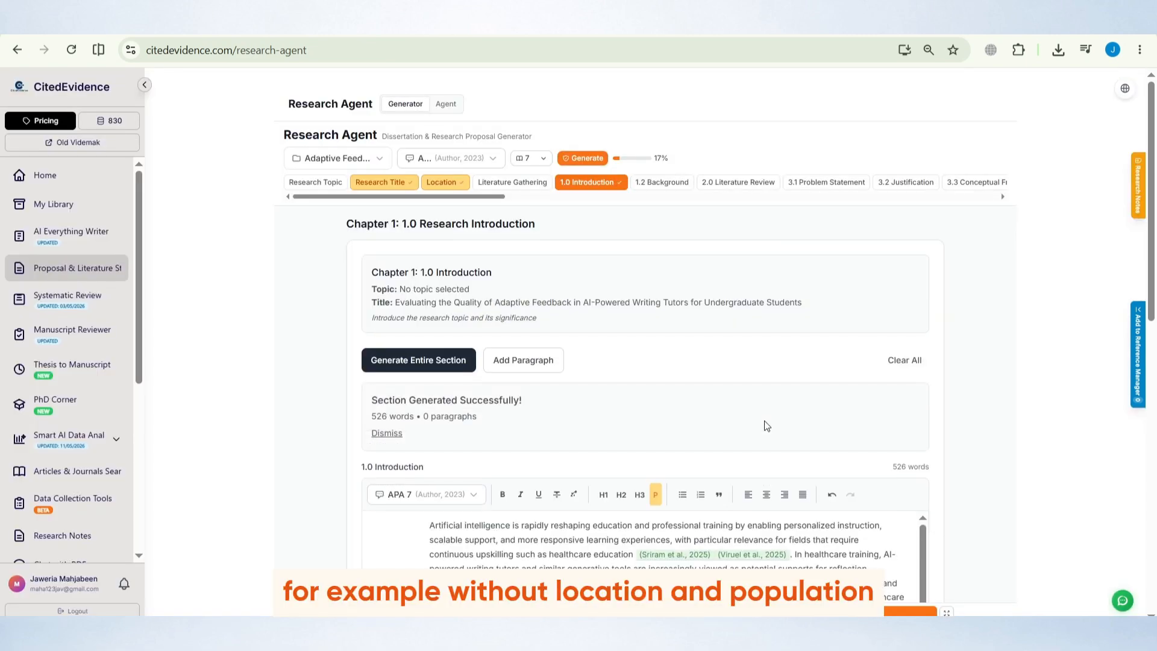
{"action": "scroll", "coordinate": [768, 422], "scroll_direction": "down", "scroll_amount": 1}
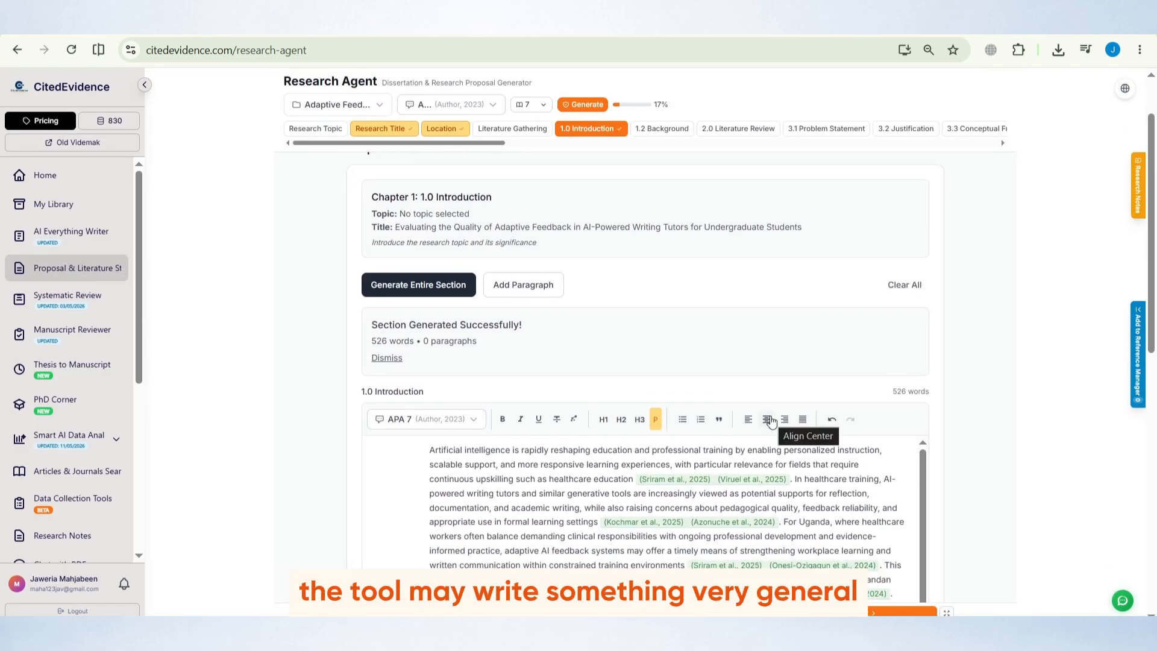
{"action": "left_click_drag", "start_coordinate": [429, 450], "coordinate": [880, 449]}
{"action": "left_click", "coordinate": [880, 450]}
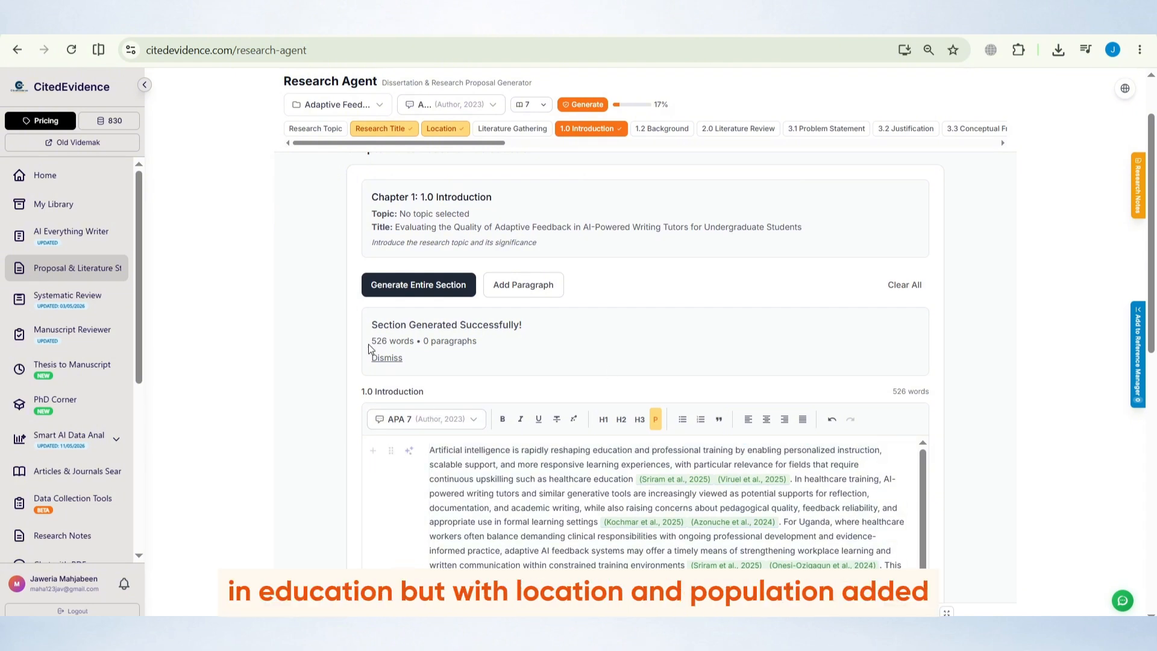
{"action": "scroll", "coordinate": [369, 344], "scroll_direction": "up", "scroll_amount": 2}
{"action": "scroll", "coordinate": [368, 347], "scroll_direction": "down", "scroll_amount": 1}
Generate the Introduction again as an Extended 1500-word section appended to the existing content, using online search
{"action": "left_click", "coordinate": [419, 285]}
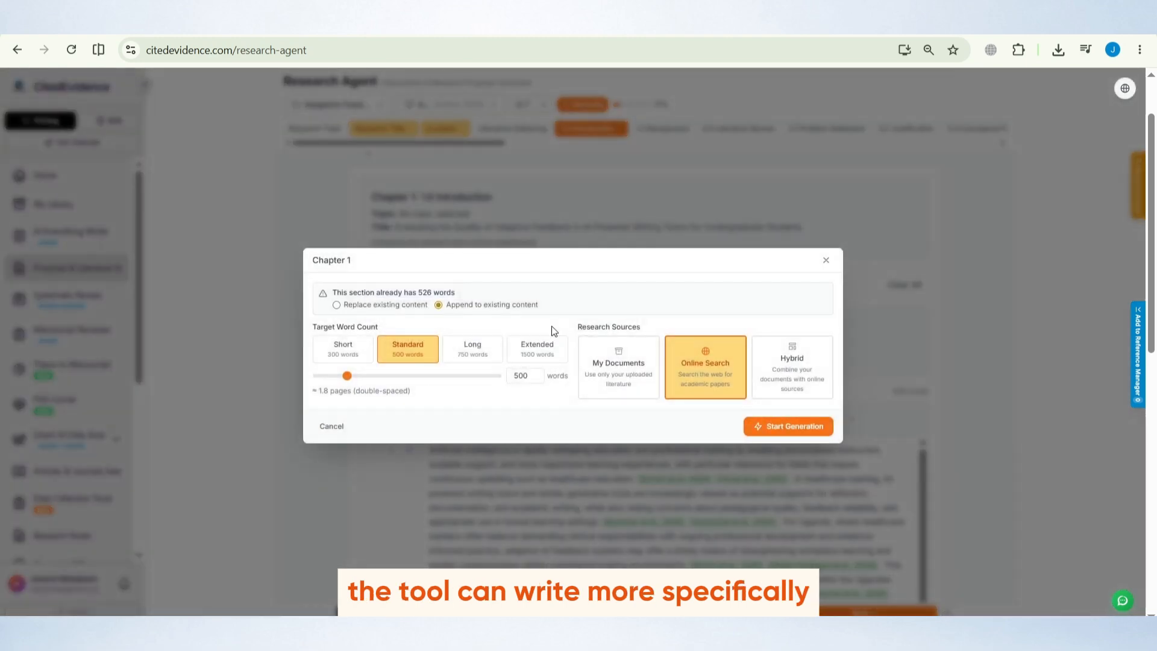
{"action": "left_click", "coordinate": [538, 347]}
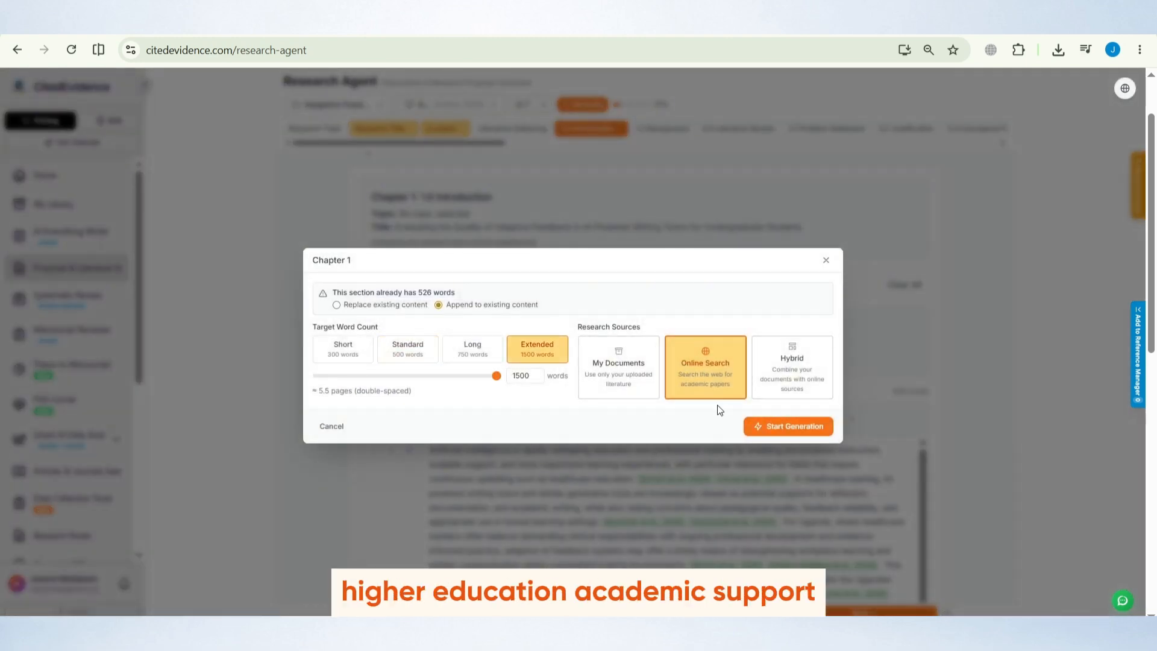
{"action": "left_click", "coordinate": [773, 433]}
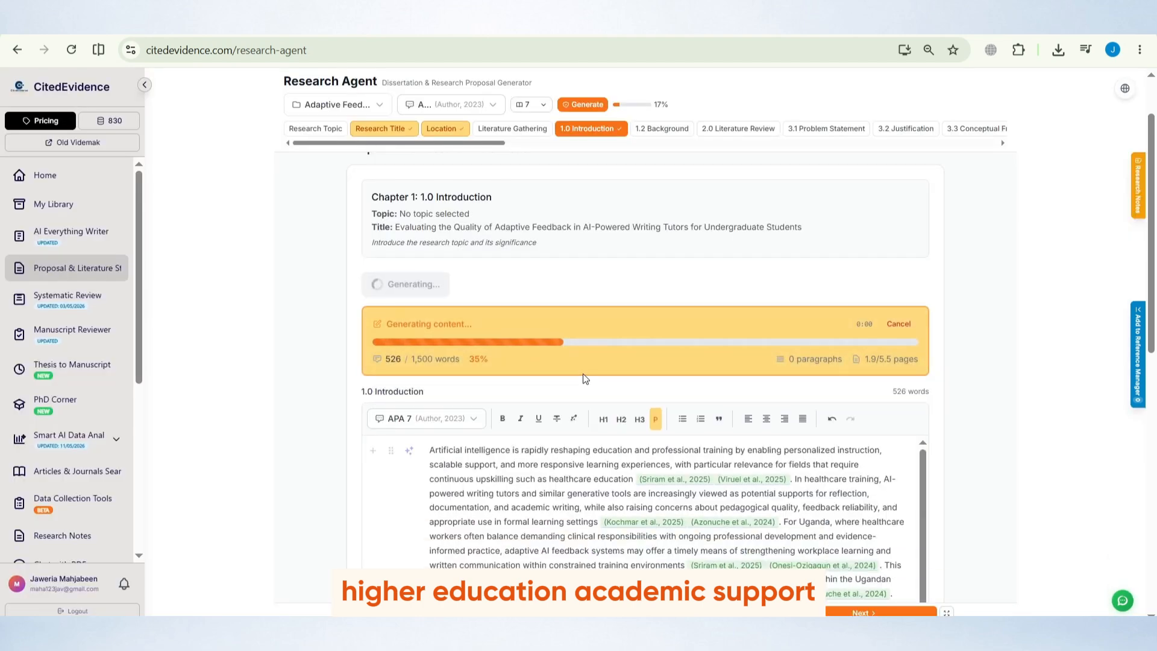
Return to the Location step while the Introduction is generating
{"action": "scroll", "coordinate": [585, 377], "scroll_direction": "down", "scroll_amount": 4}
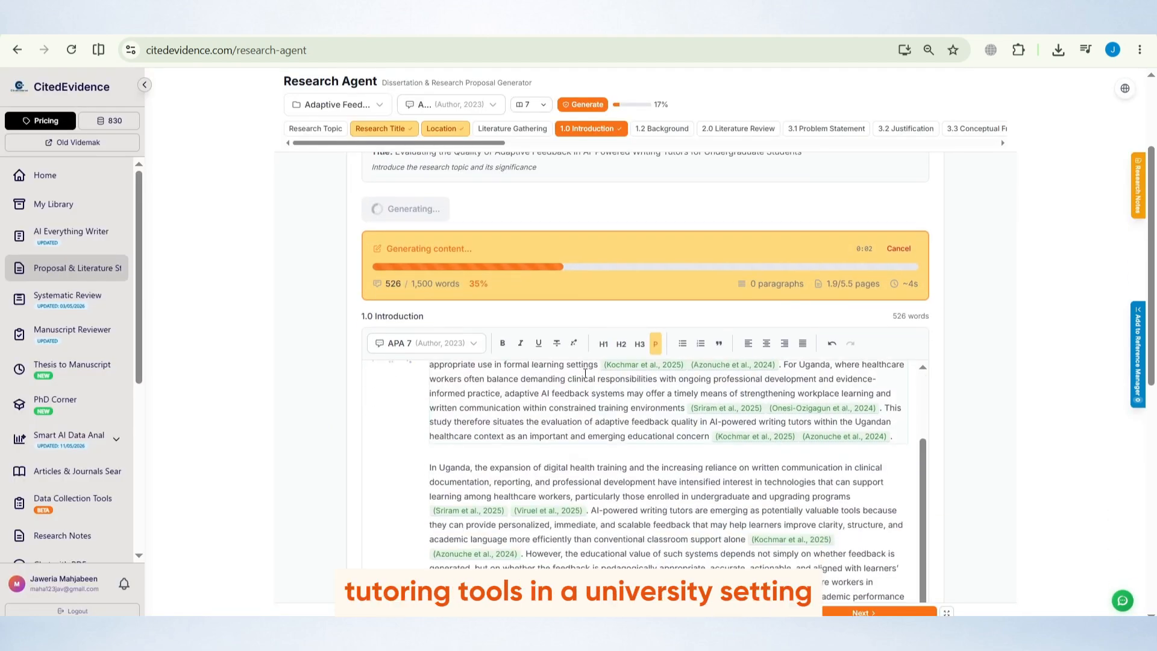
{"action": "scroll", "coordinate": [585, 373], "scroll_direction": "up", "scroll_amount": 3}
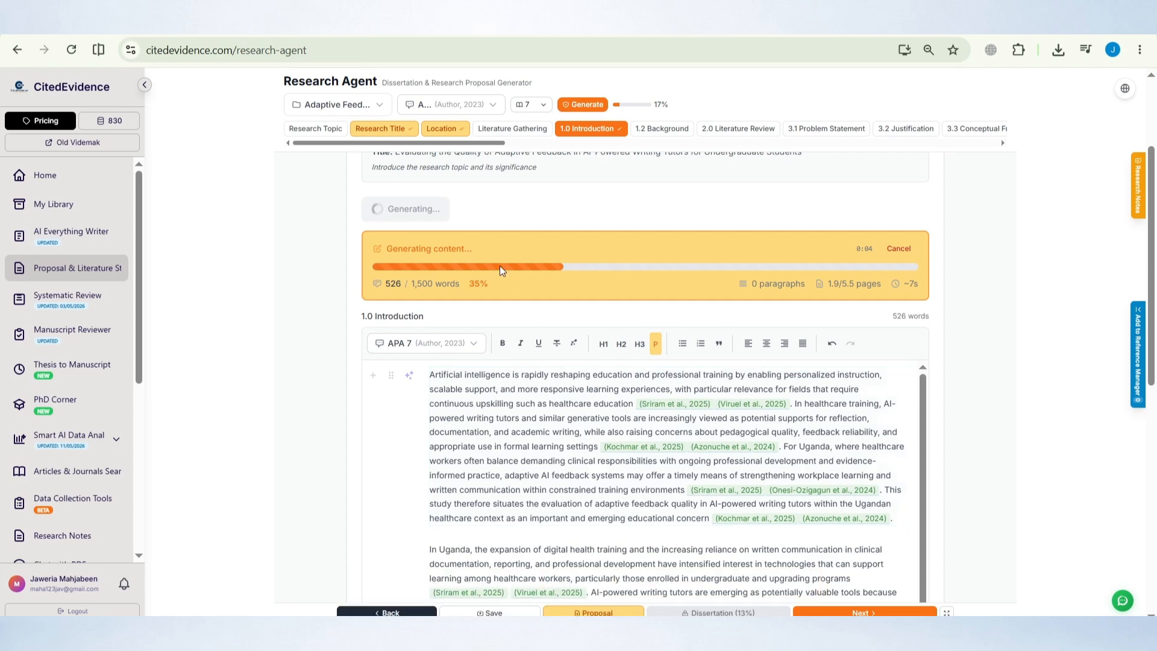
{"action": "scroll", "coordinate": [500, 265], "scroll_direction": "up", "scroll_amount": 3}
{"action": "left_click", "coordinate": [441, 182]}
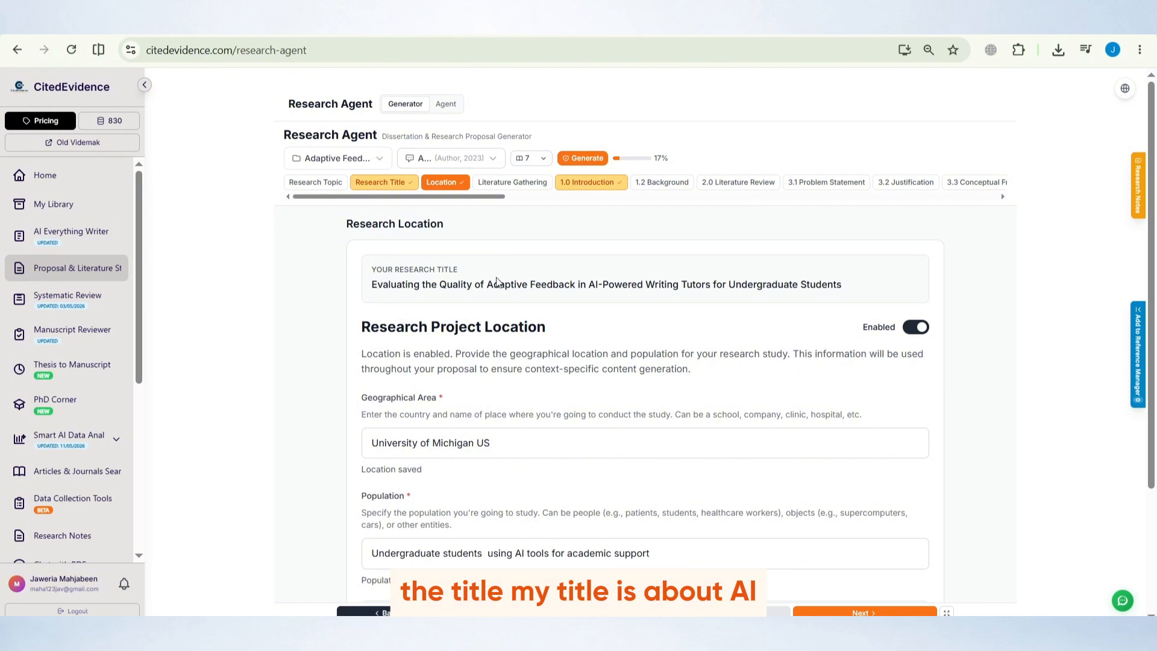
Review the research title, geographical area and population entries on the Location page
{"action": "left_click_drag", "start_coordinate": [587, 284], "coordinate": [867, 291]}
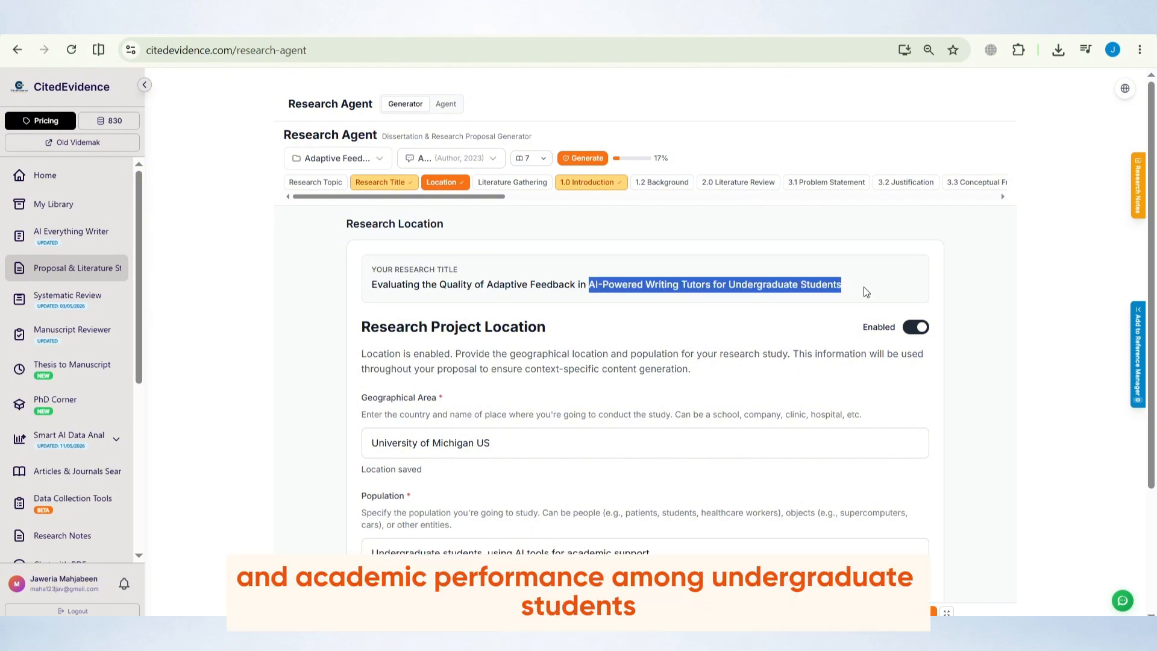
{"action": "left_click", "coordinate": [864, 294]}
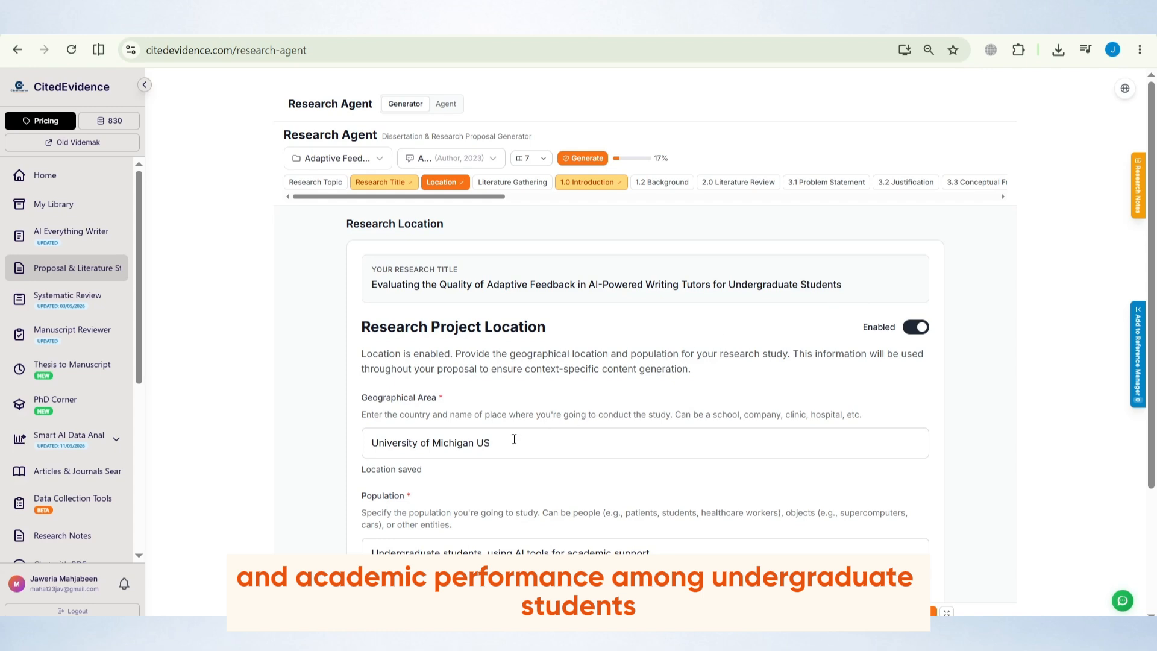
{"action": "left_click_drag", "start_coordinate": [514, 439], "coordinate": [358, 449]}
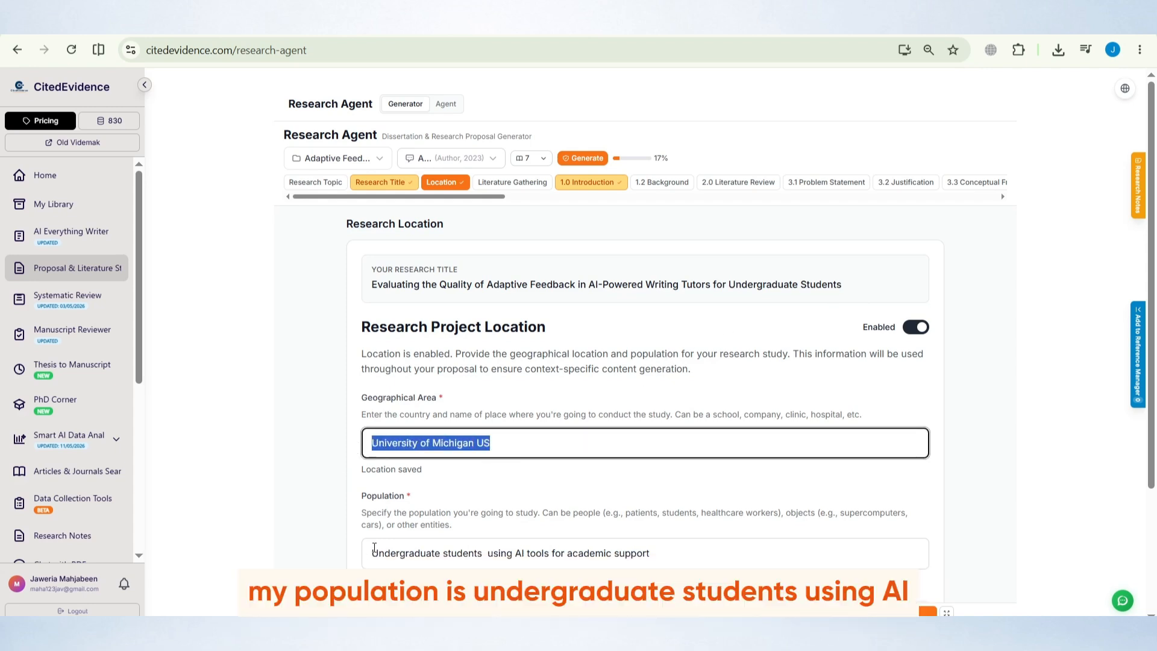
{"action": "left_click_drag", "start_coordinate": [374, 547], "coordinate": [675, 547]}
{"action": "left_click", "coordinate": [676, 547]}
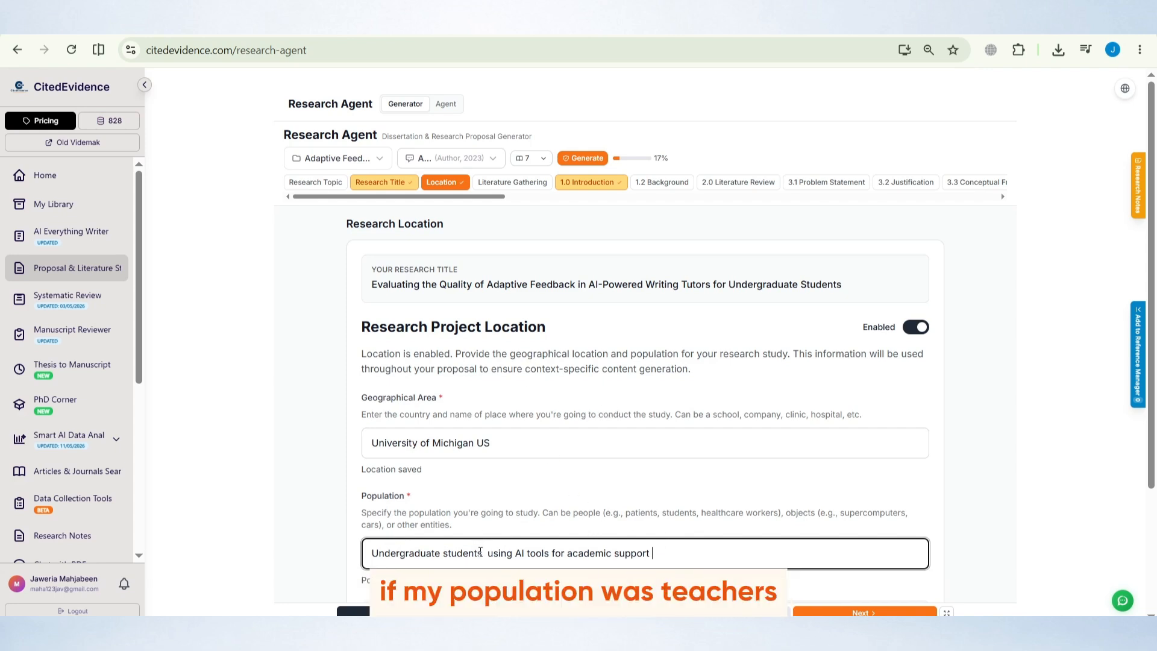
{"action": "left_click_drag", "start_coordinate": [481, 553], "coordinate": [443, 563]}
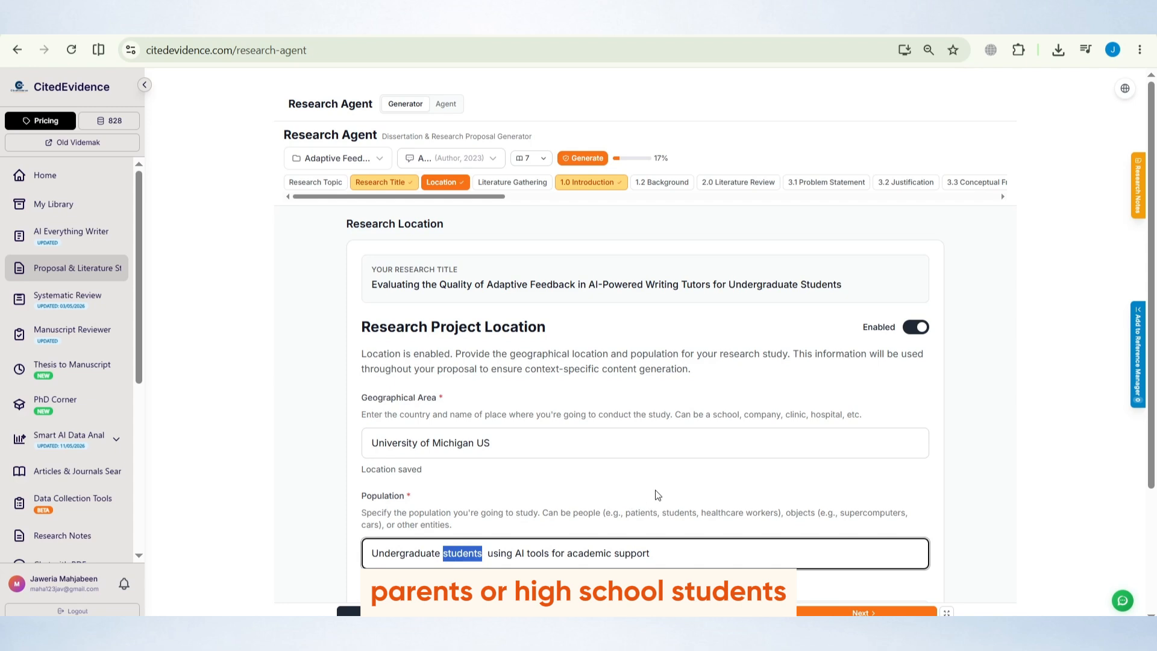
Review the population entry and the Research Context Summary on the Location page
{"action": "scroll", "coordinate": [669, 487], "scroll_direction": "down", "scroll_amount": 3}
{"action": "scroll", "coordinate": [669, 487], "scroll_direction": "up", "scroll_amount": 2}
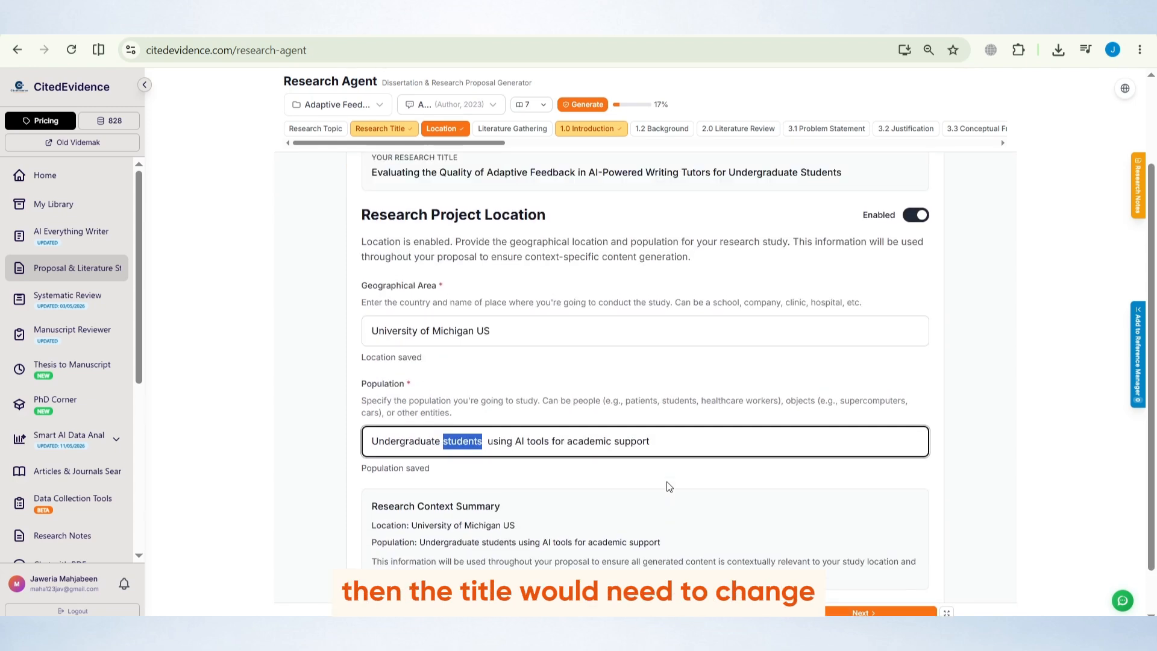
{"action": "left_click", "coordinate": [655, 477]}
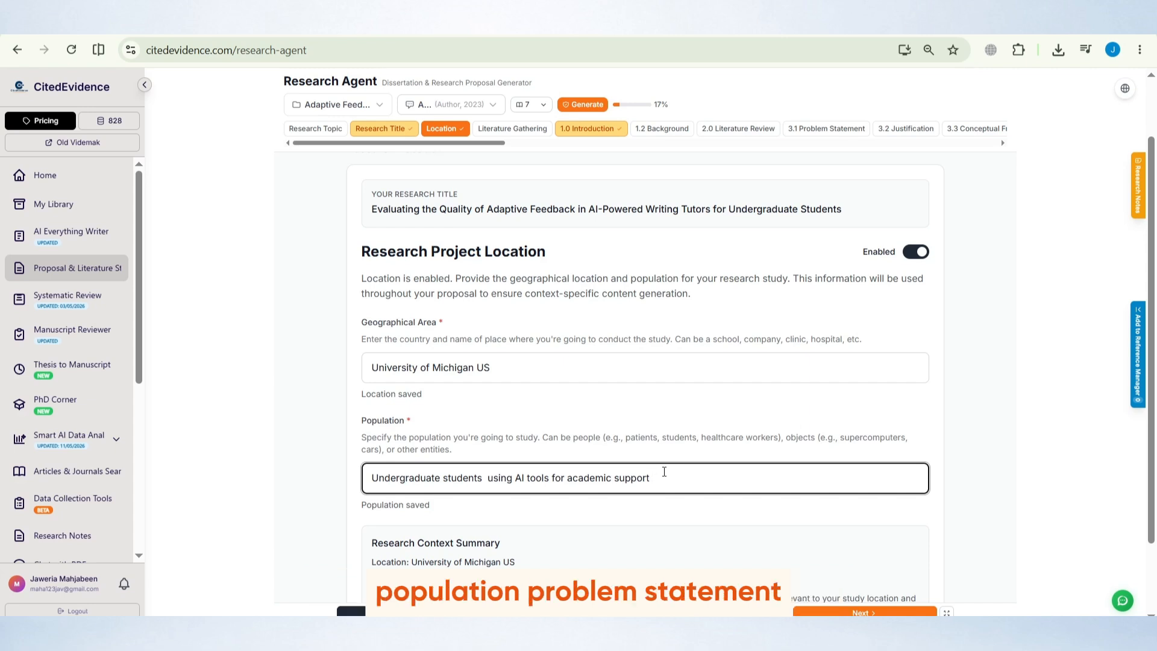
{"action": "scroll", "coordinate": [664, 471], "scroll_direction": "down", "scroll_amount": 1}
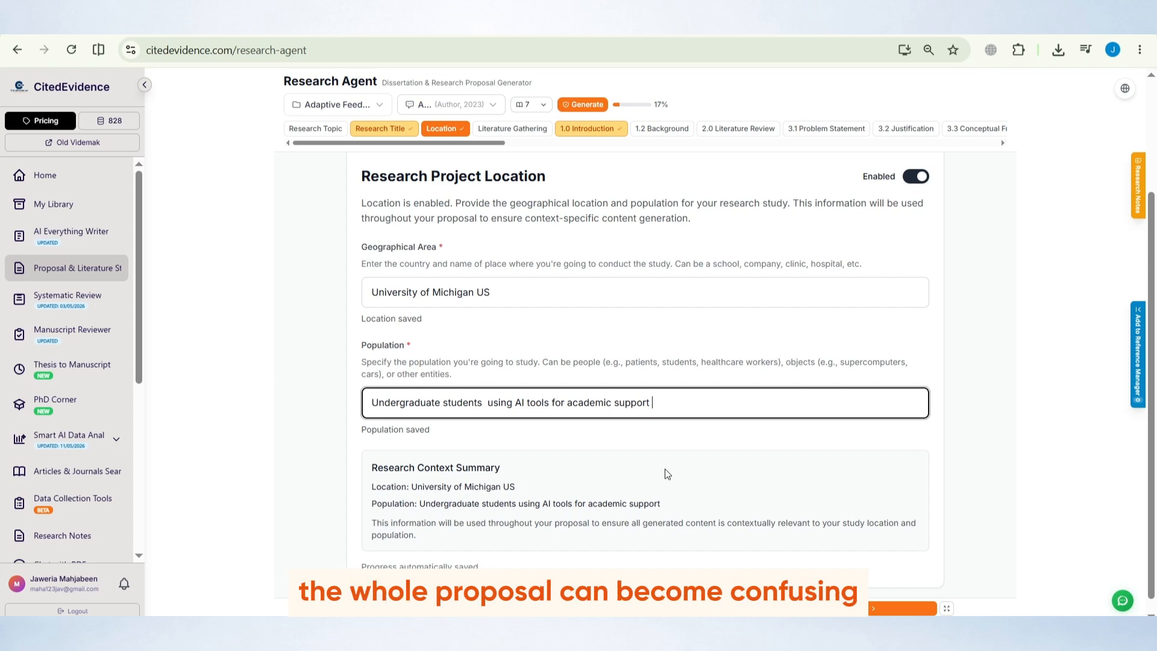
{"action": "scroll", "coordinate": [667, 474], "scroll_direction": "down", "scroll_amount": 1}
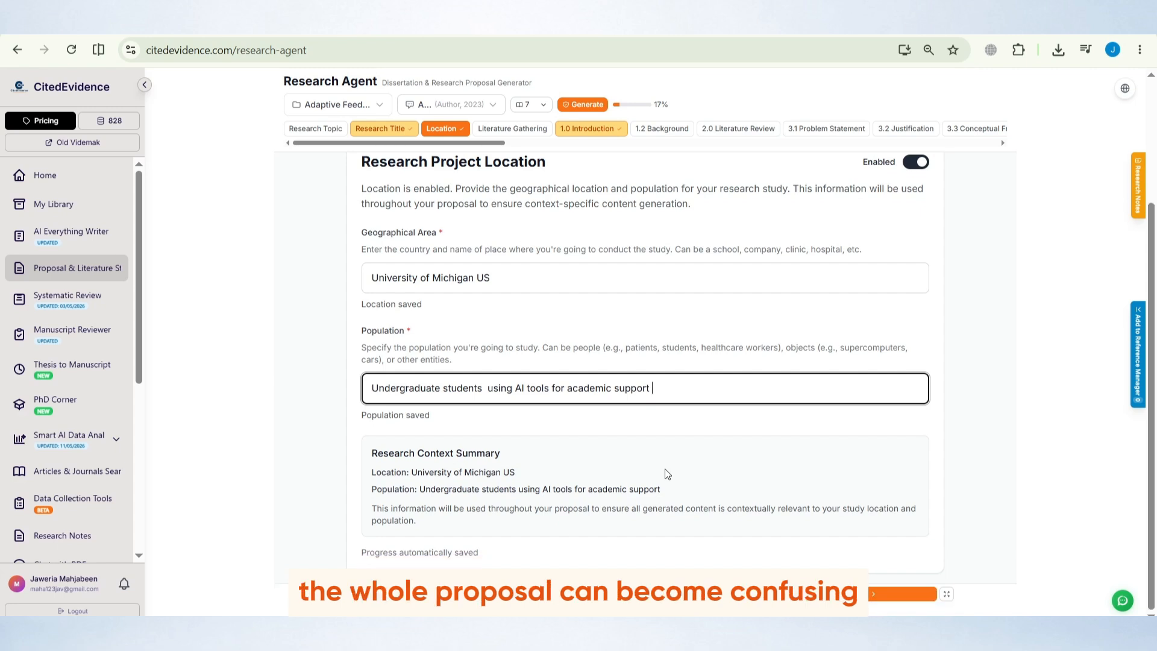
{"action": "scroll", "coordinate": [667, 474], "scroll_direction": "up", "scroll_amount": 3}
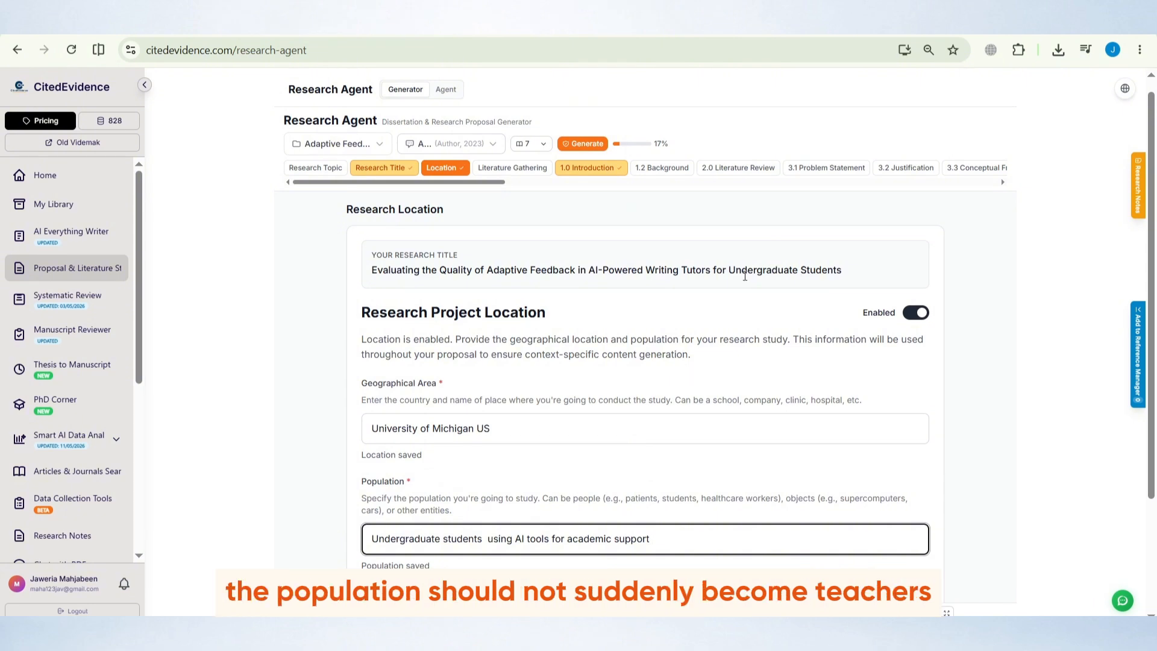
{"action": "left_click_drag", "start_coordinate": [713, 270], "coordinate": [683, 270]}
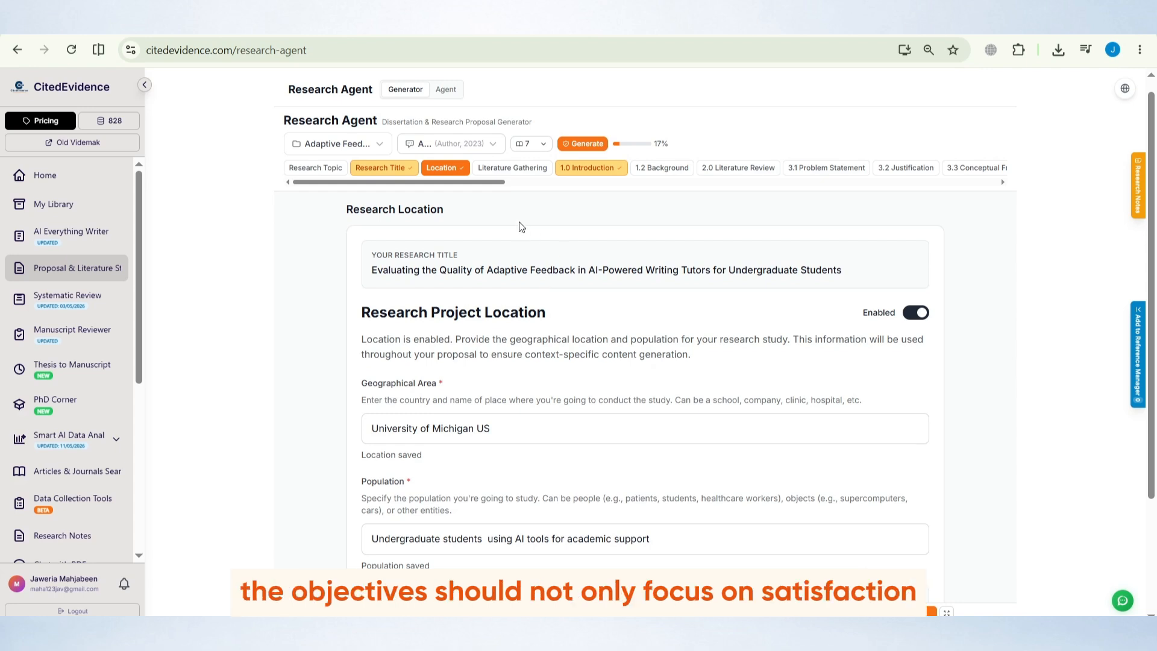
{"action": "scroll", "coordinate": [527, 221], "scroll_direction": "down", "scroll_amount": 3}
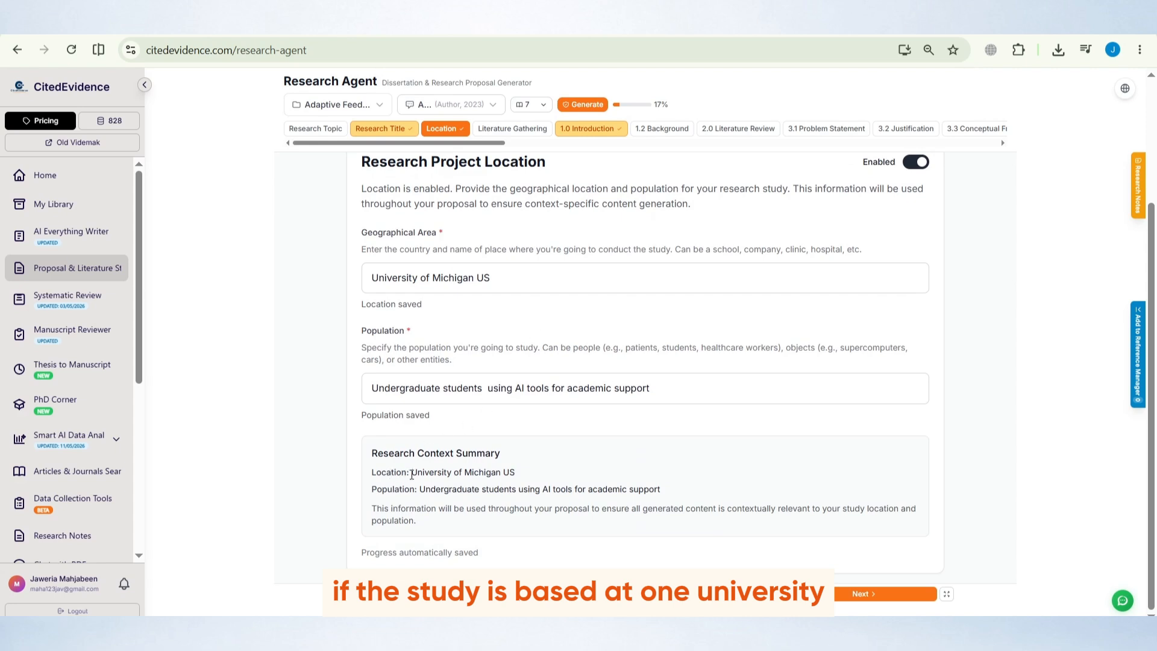
{"action": "left_click_drag", "start_coordinate": [411, 474], "coordinate": [541, 473]}
{"action": "left_click", "coordinate": [541, 473]}
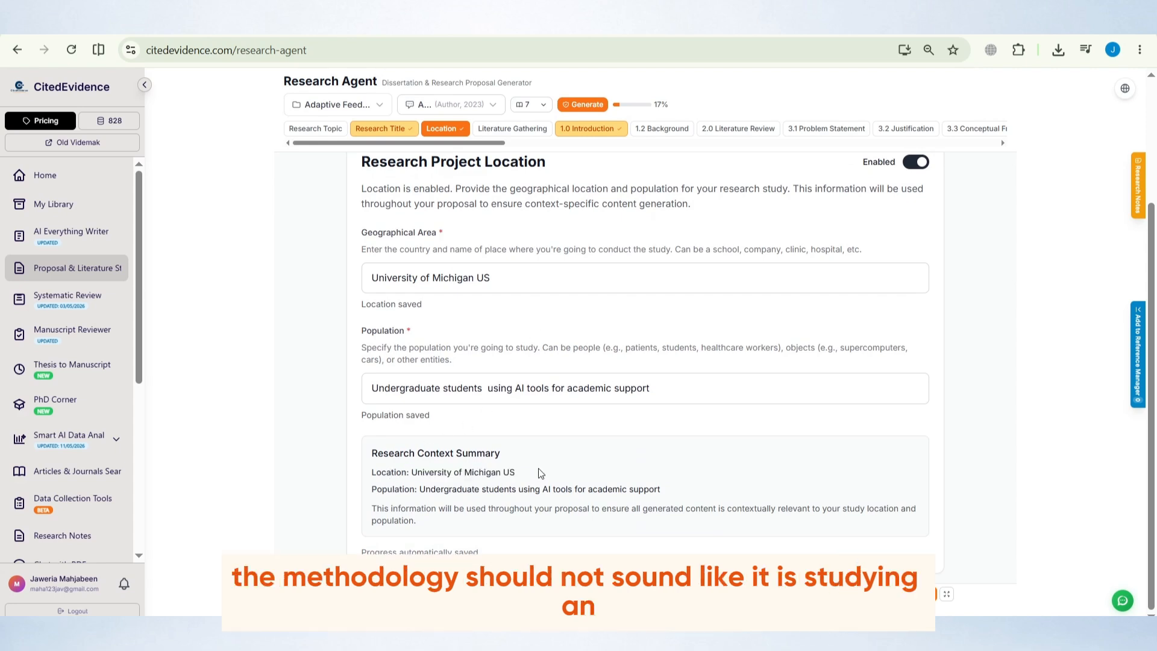
Open the 1.0 Introduction section and review the generated text and its reference list
{"action": "left_click", "coordinate": [529, 128]}
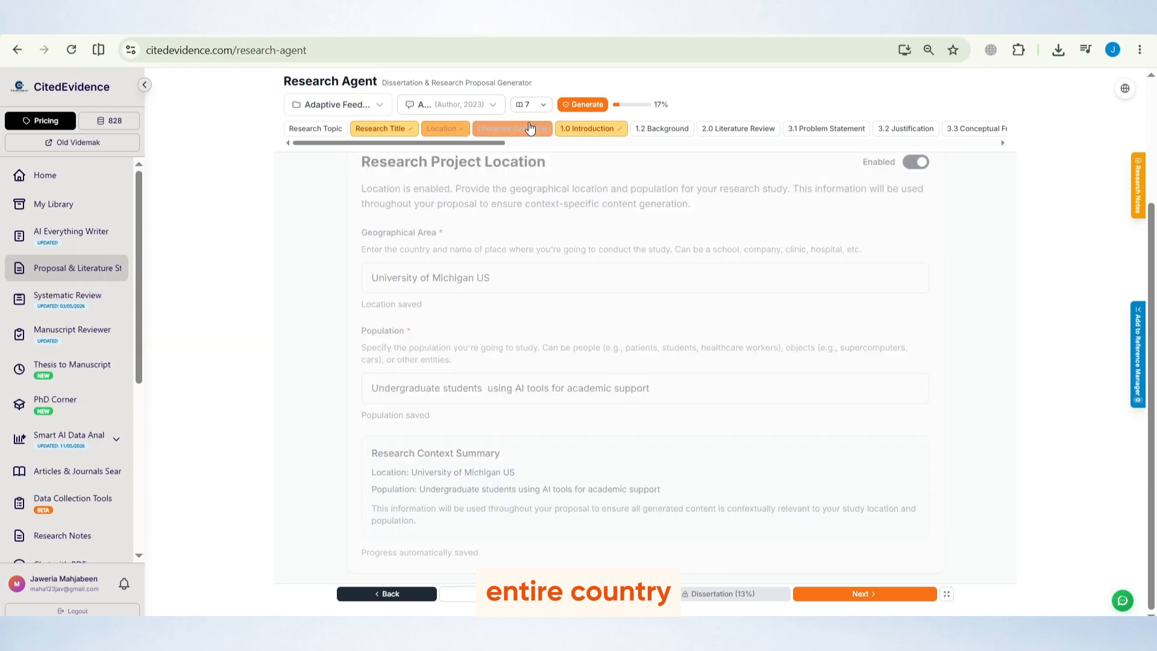
{"action": "left_click", "coordinate": [615, 129]}
{"action": "scroll", "coordinate": [676, 303], "scroll_direction": "down", "scroll_amount": 15}
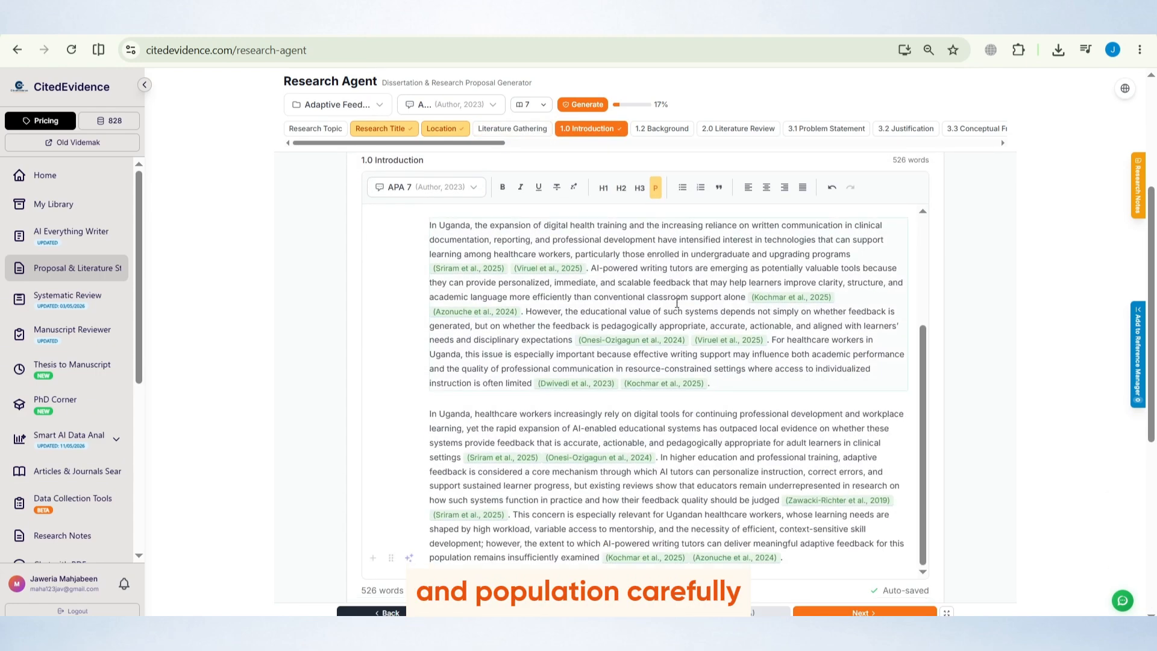
{"action": "scroll", "coordinate": [677, 303], "scroll_direction": "down", "scroll_amount": 6}
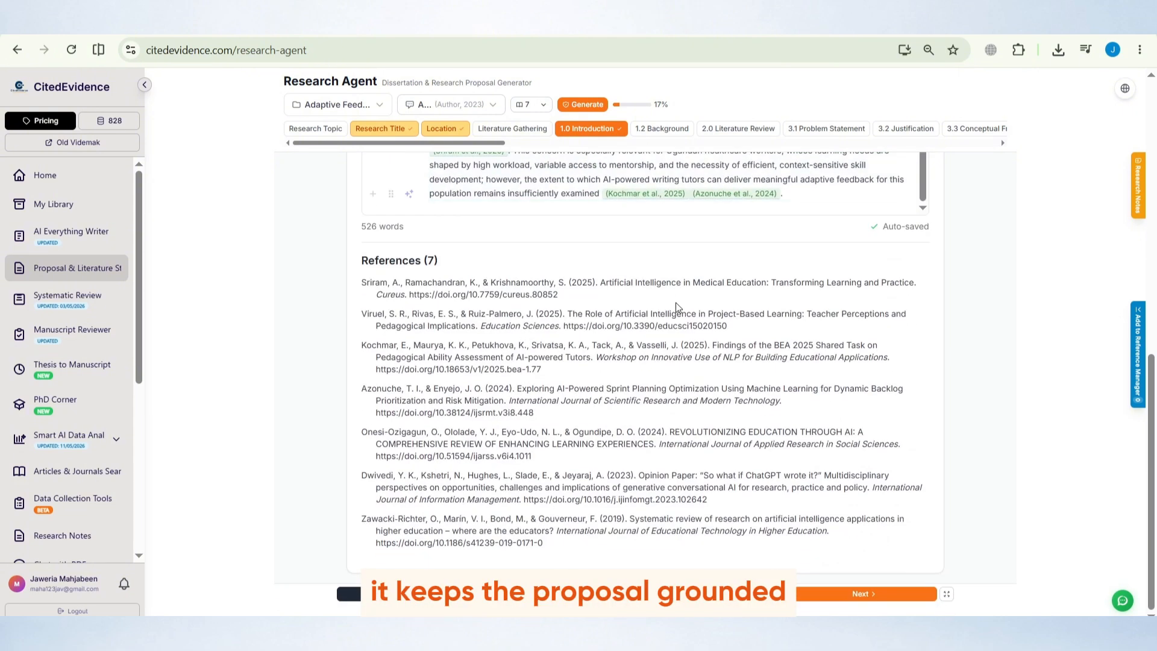
{"action": "scroll", "coordinate": [675, 302], "scroll_direction": "up", "scroll_amount": 8}
{"action": "scroll", "coordinate": [677, 303], "scroll_direction": "up", "scroll_amount": 5}
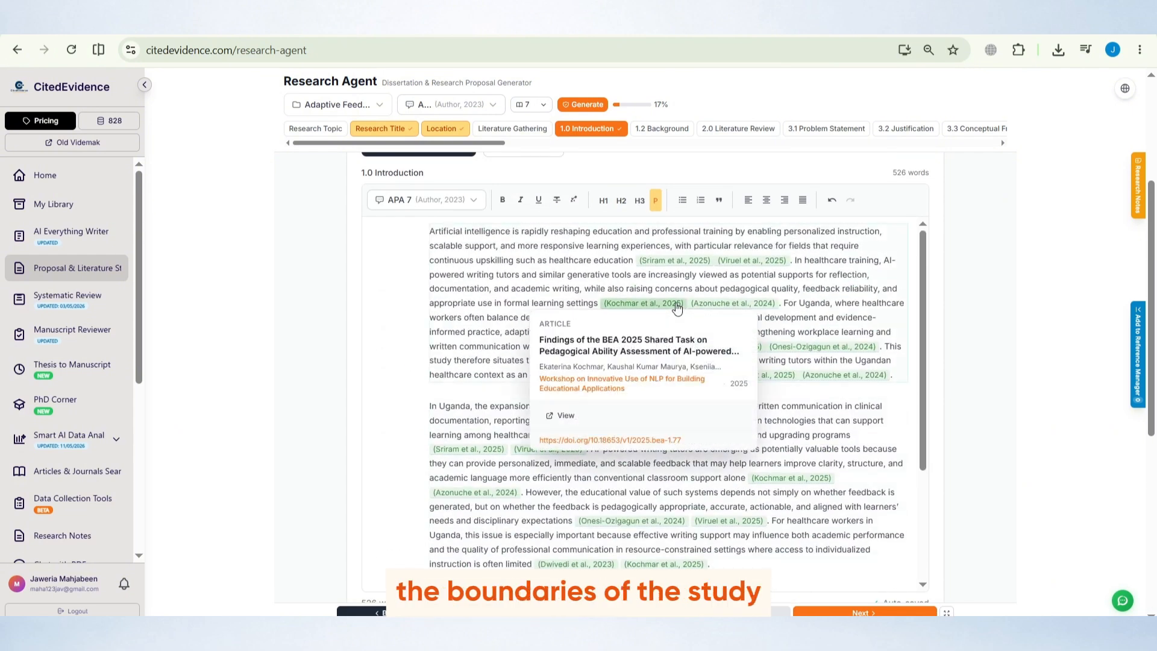
Return to the Location step and review the geographical area, population and context summary again
{"action": "left_click", "coordinate": [442, 128]}
{"action": "left_click", "coordinate": [853, 612]}
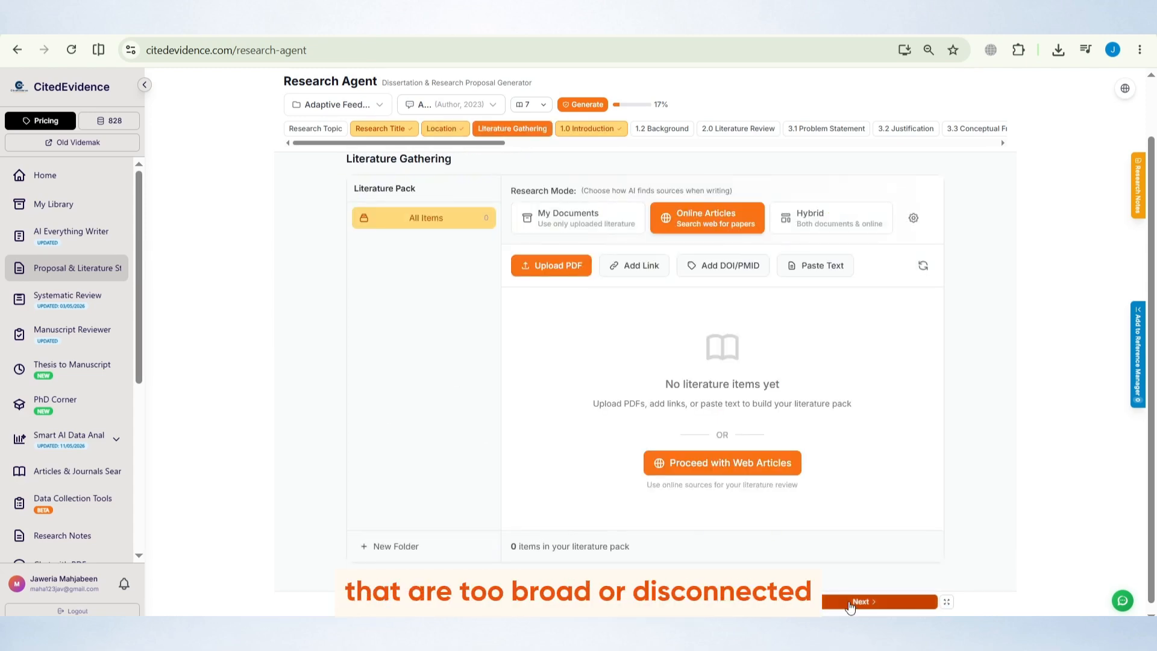
{"action": "left_click", "coordinate": [442, 128]}
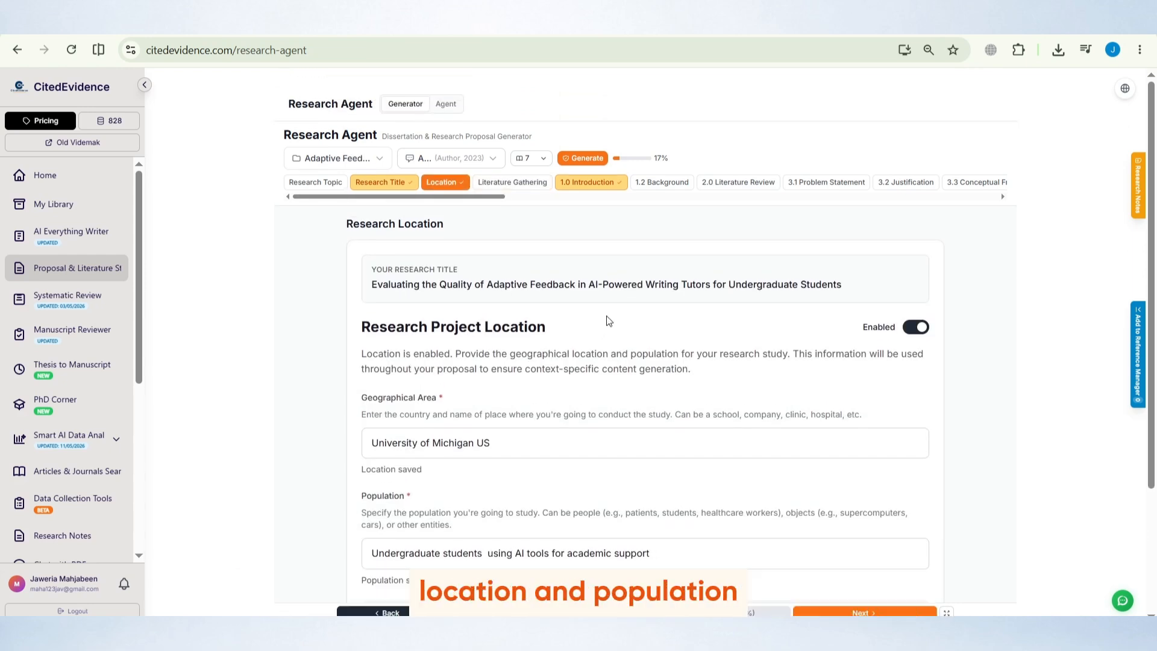
{"action": "scroll", "coordinate": [614, 318], "scroll_direction": "down", "scroll_amount": 3}
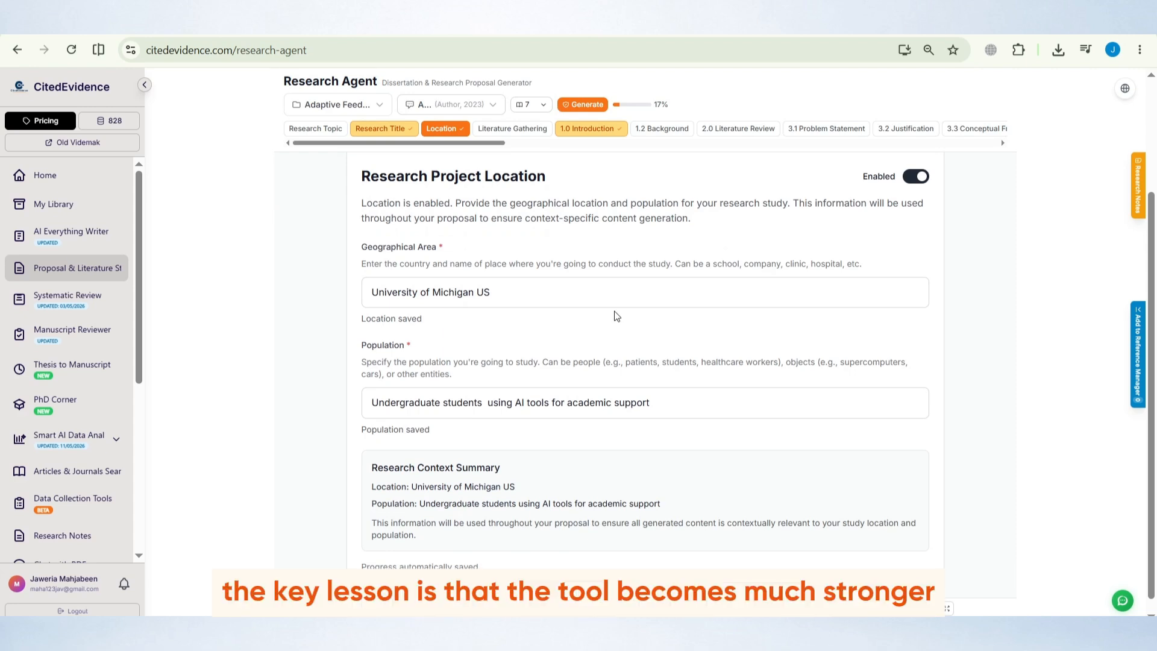
{"action": "scroll", "coordinate": [617, 317], "scroll_direction": "down", "scroll_amount": 1}
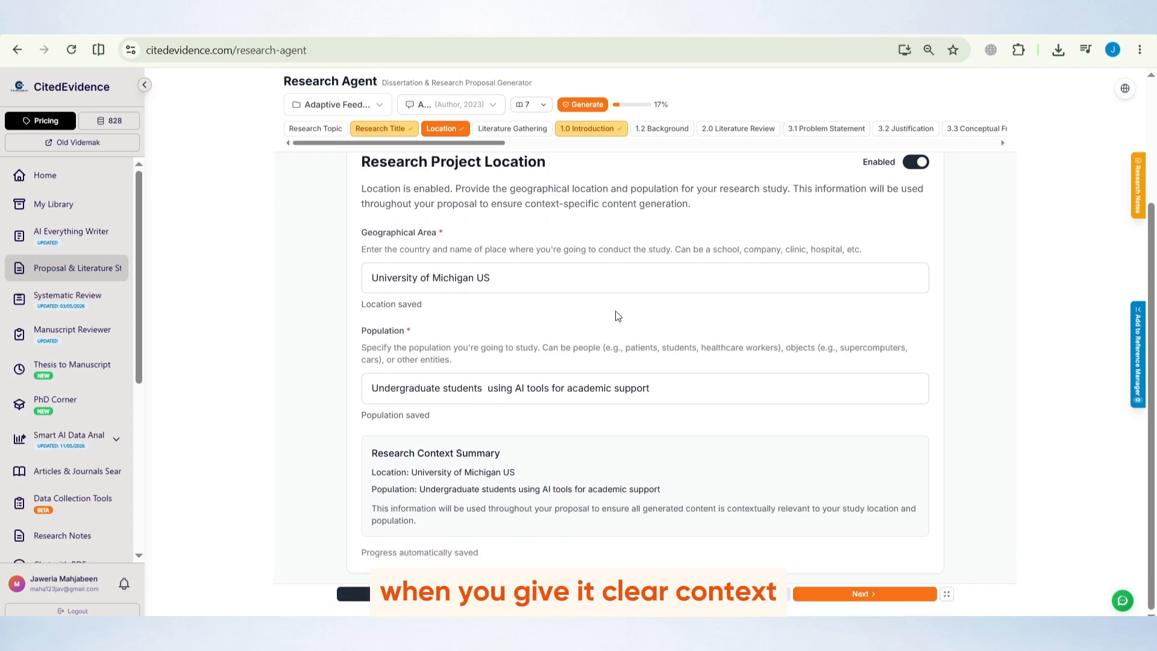
{"action": "scroll", "coordinate": [618, 316], "scroll_direction": "up", "scroll_amount": 1}
{"action": "scroll", "coordinate": [618, 316], "scroll_direction": "down", "scroll_amount": 1}
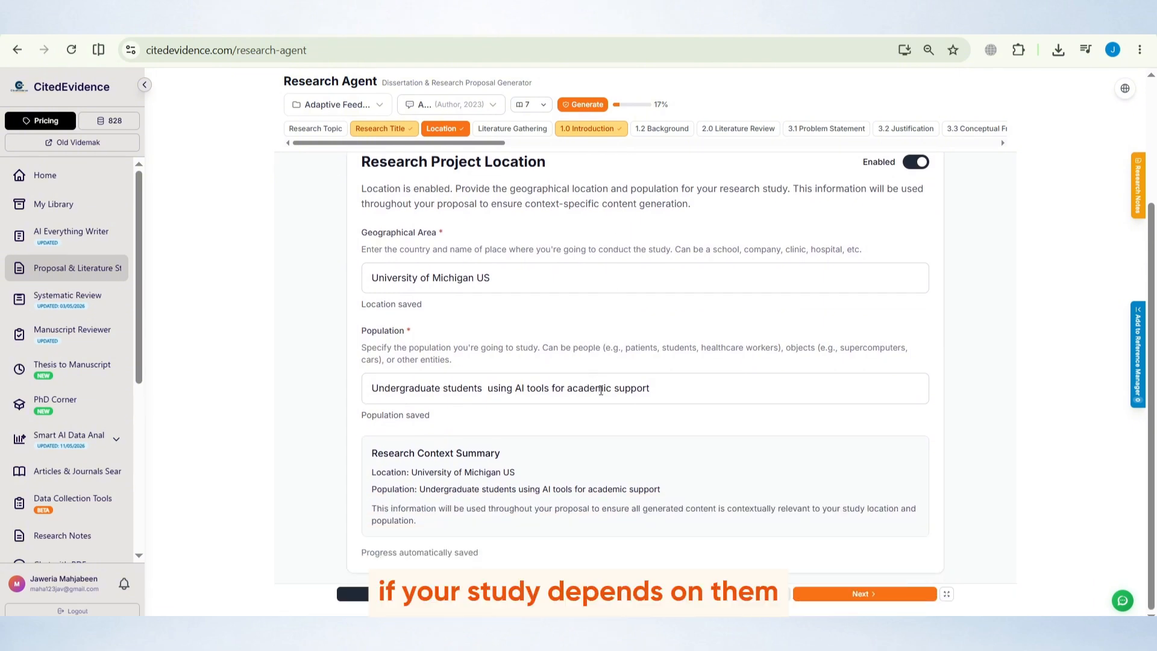
Advance to the Literature Gathering step and view its research mode and source options
{"action": "left_click", "coordinate": [933, 593]}
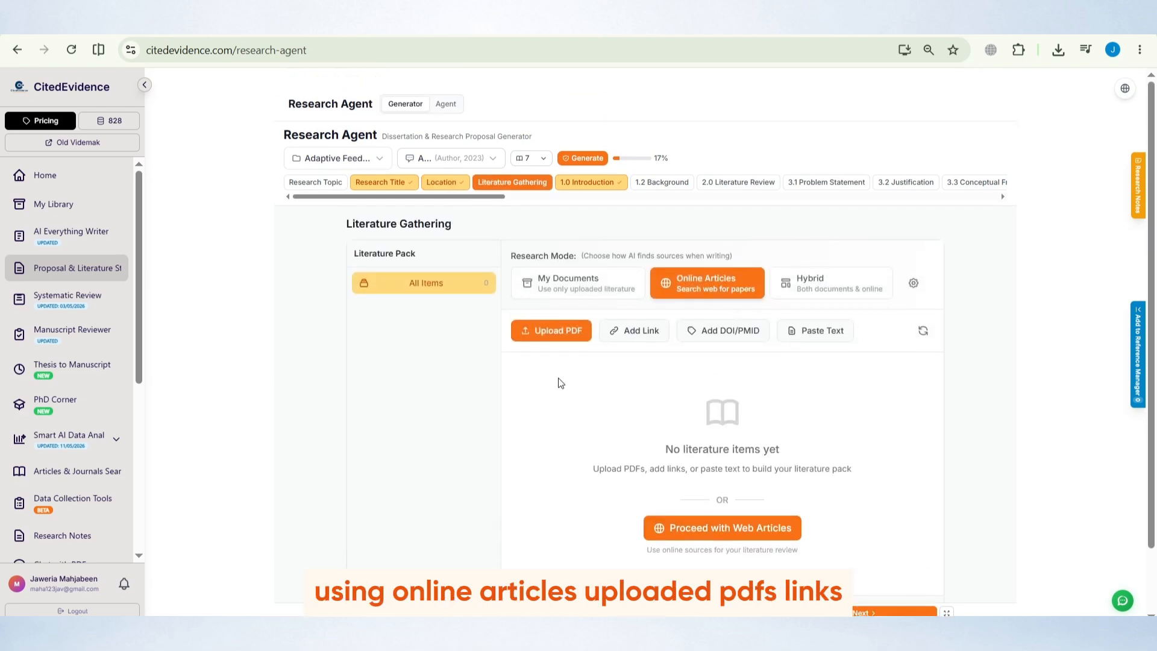
{"action": "scroll", "coordinate": [559, 386], "scroll_direction": "down", "scroll_amount": 1}
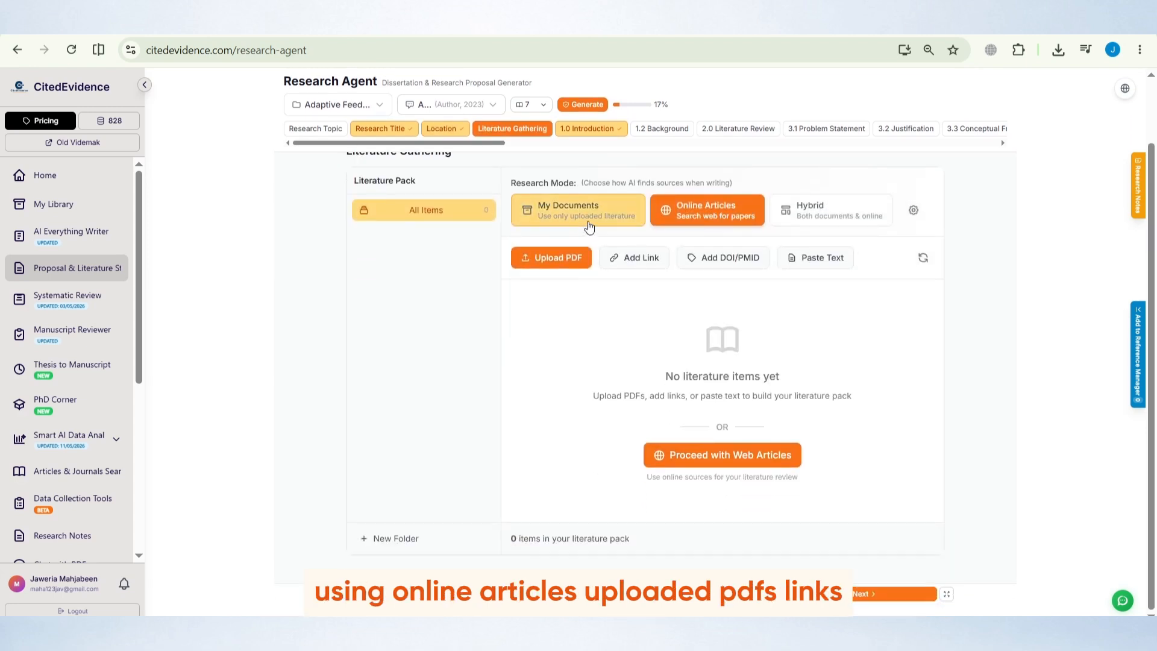